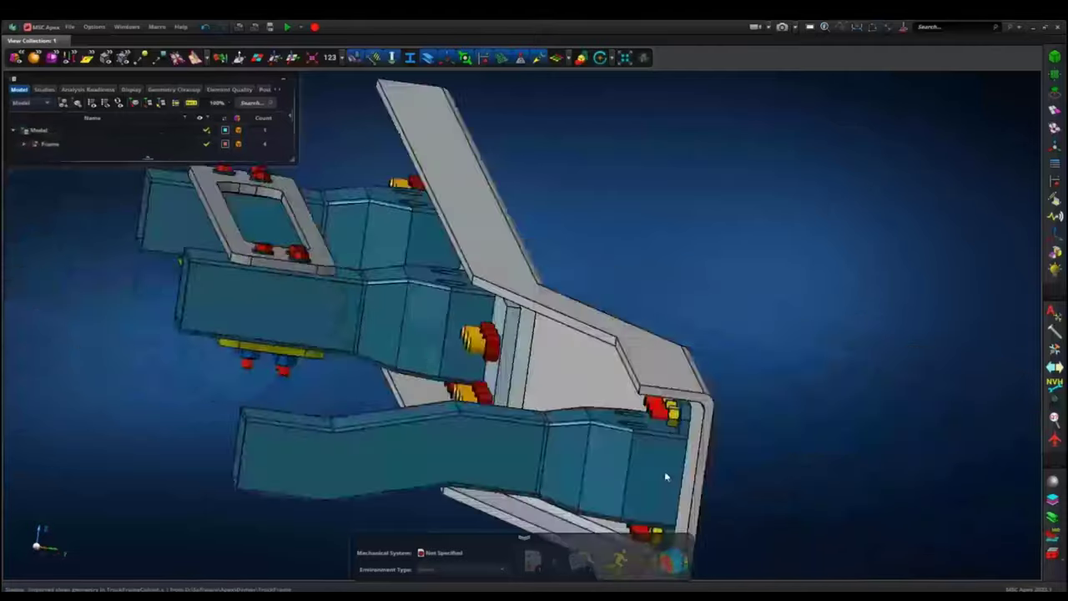
Step: Identify the bolts in the truck frame using the Metric standard and Steel as the material
scroll(619, 401, down, 4)
middle_drag(621, 364, 618, 392)
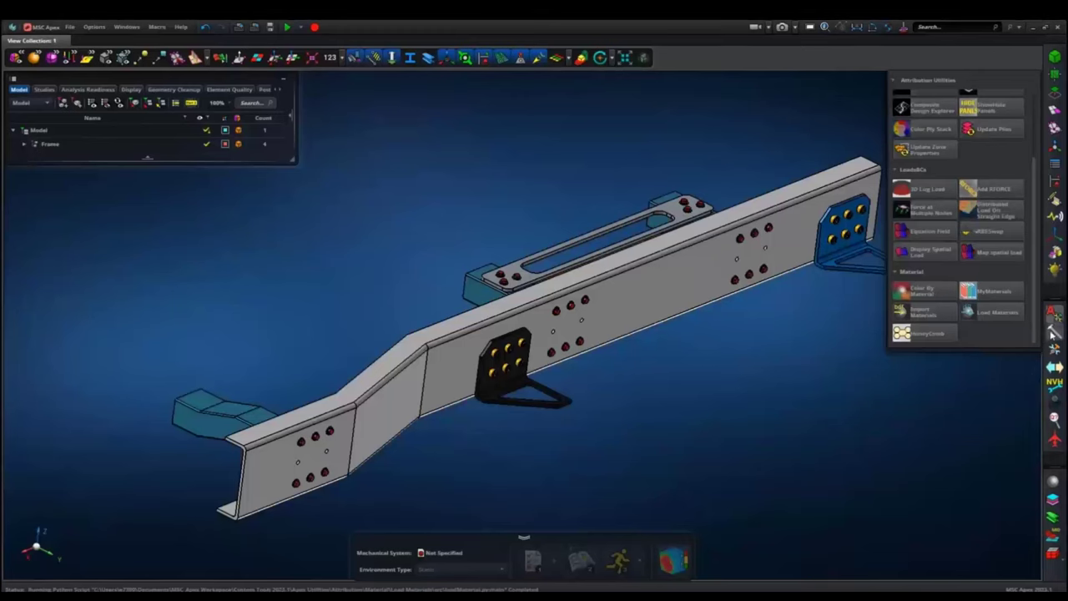
click(1054, 332)
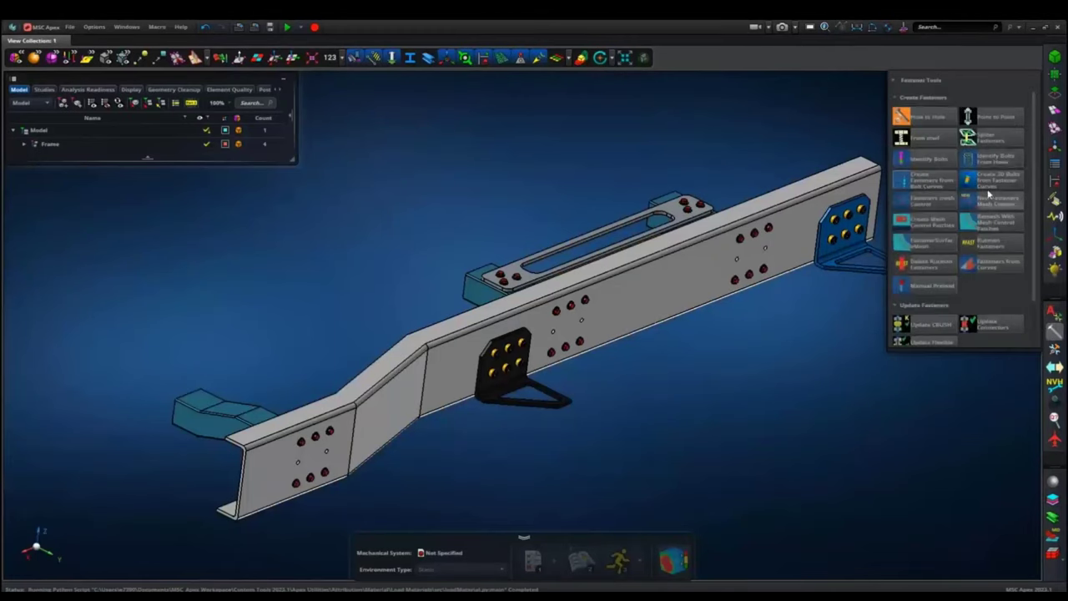
click(933, 160)
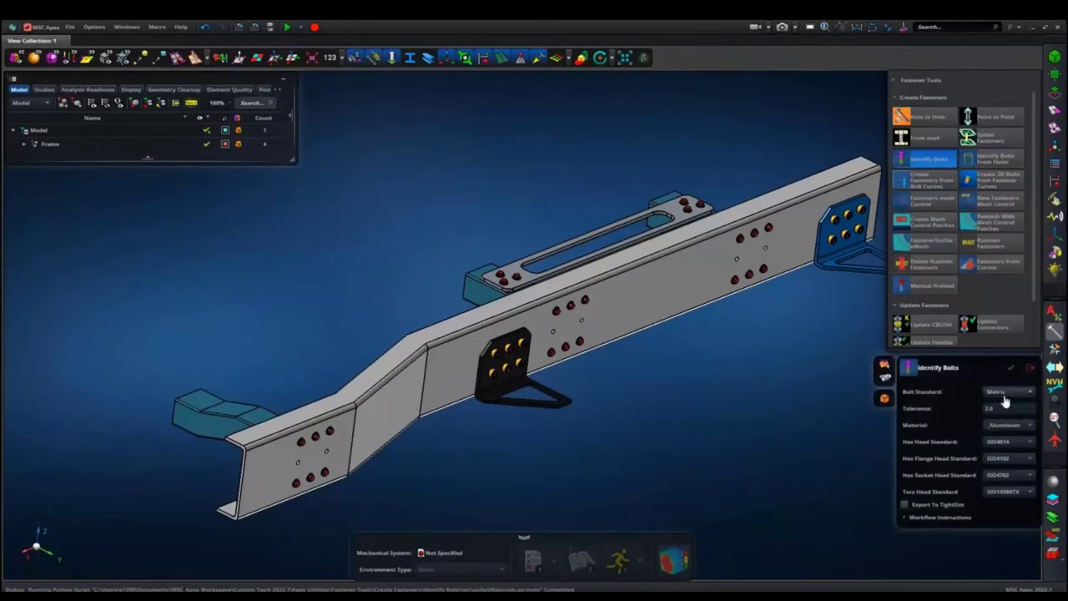
click(999, 428)
click(996, 460)
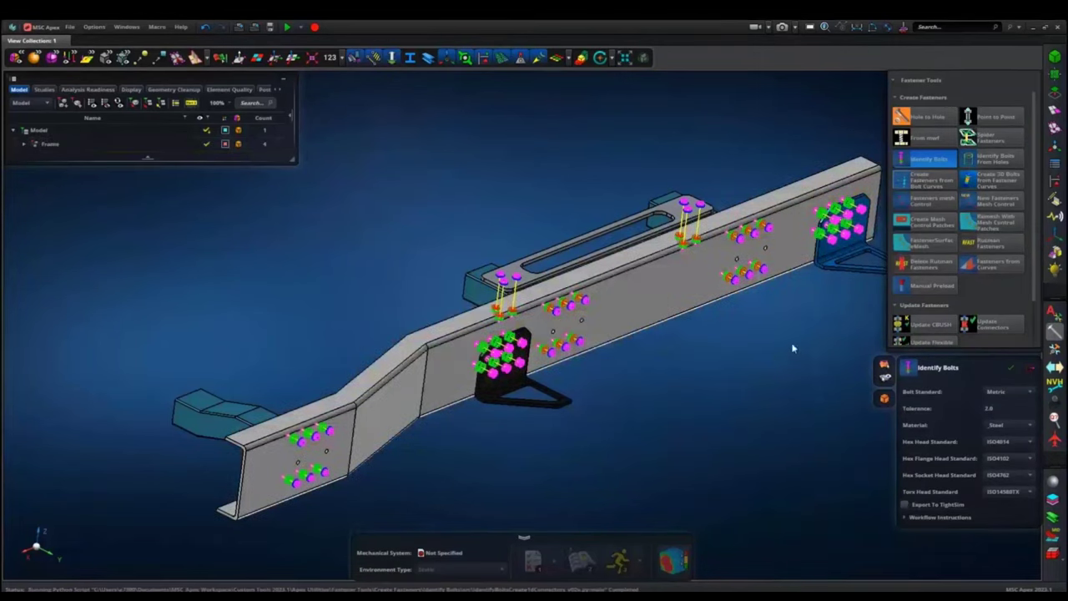
scroll(639, 361, up, 4)
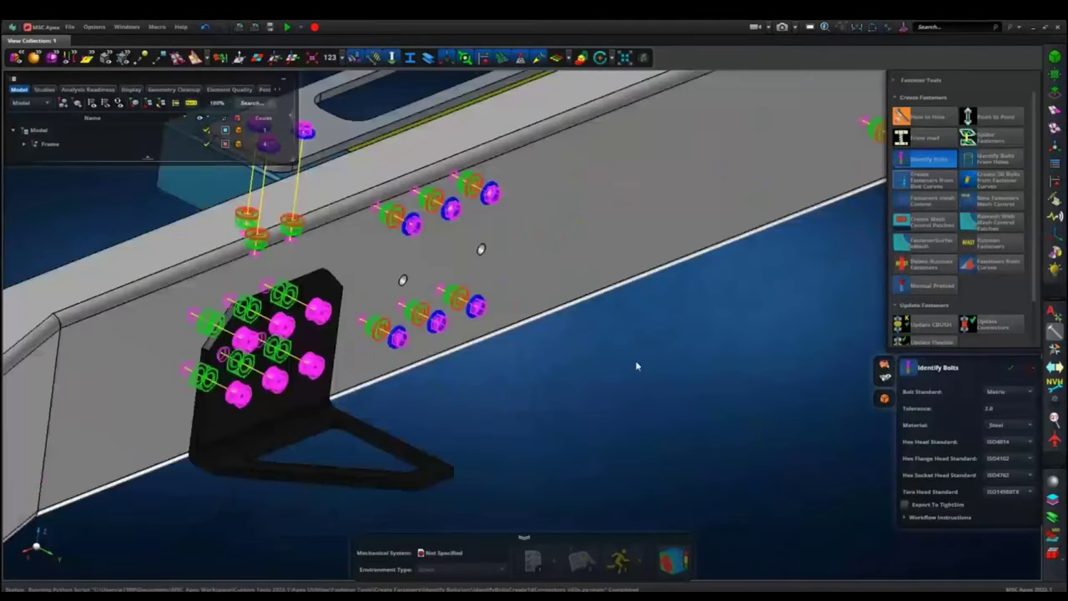
middle_drag(668, 359, 728, 374)
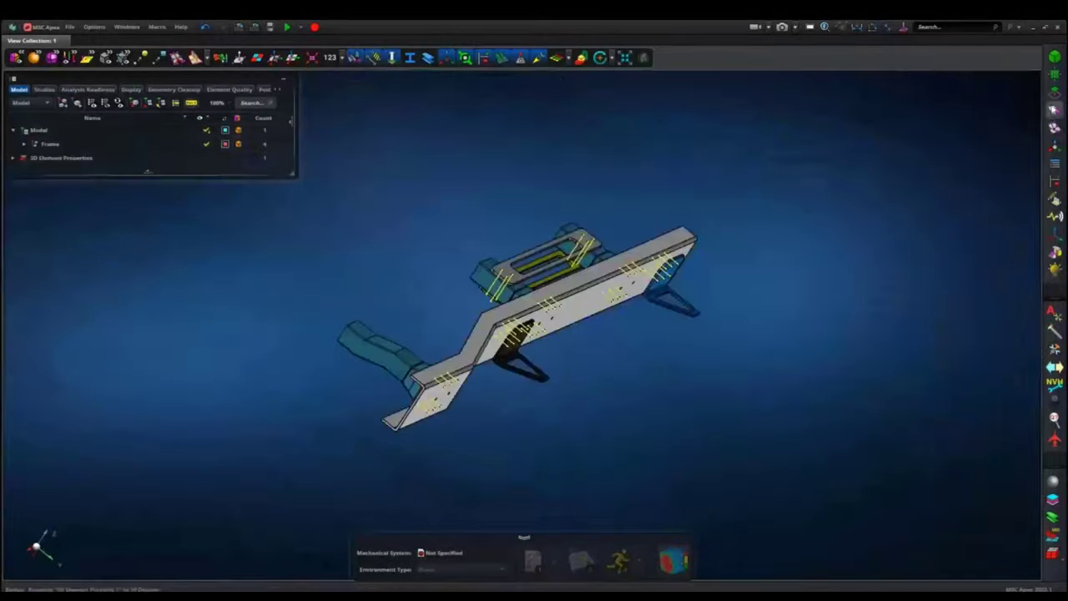
Step: Hex mesh the frame assembly's eligible solids with a 10 mm mesh size
click(1054, 109)
click(916, 149)
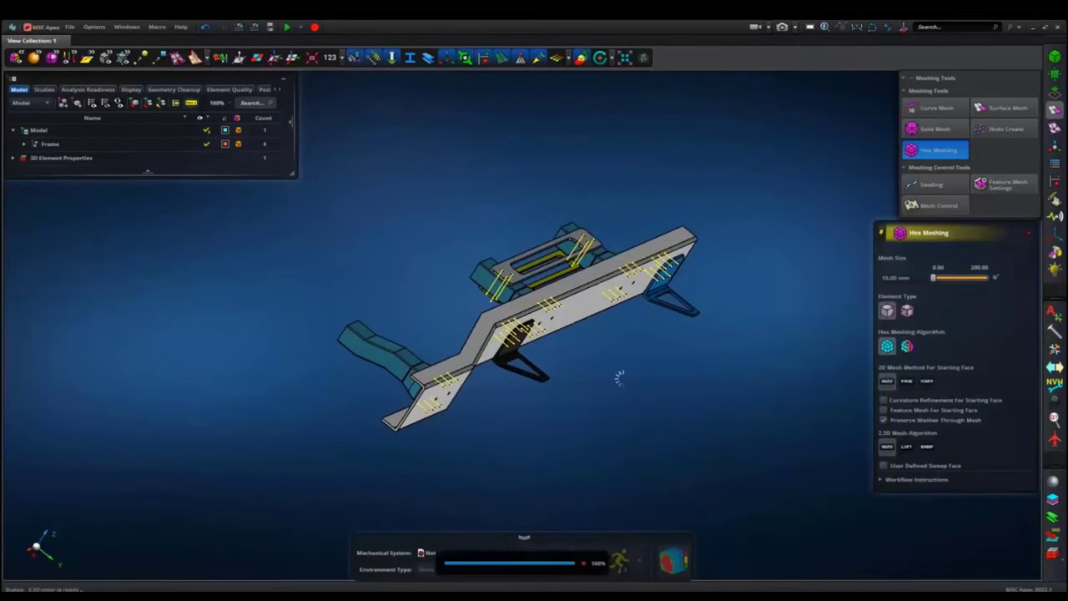
middle_drag(650, 375, 629, 367)
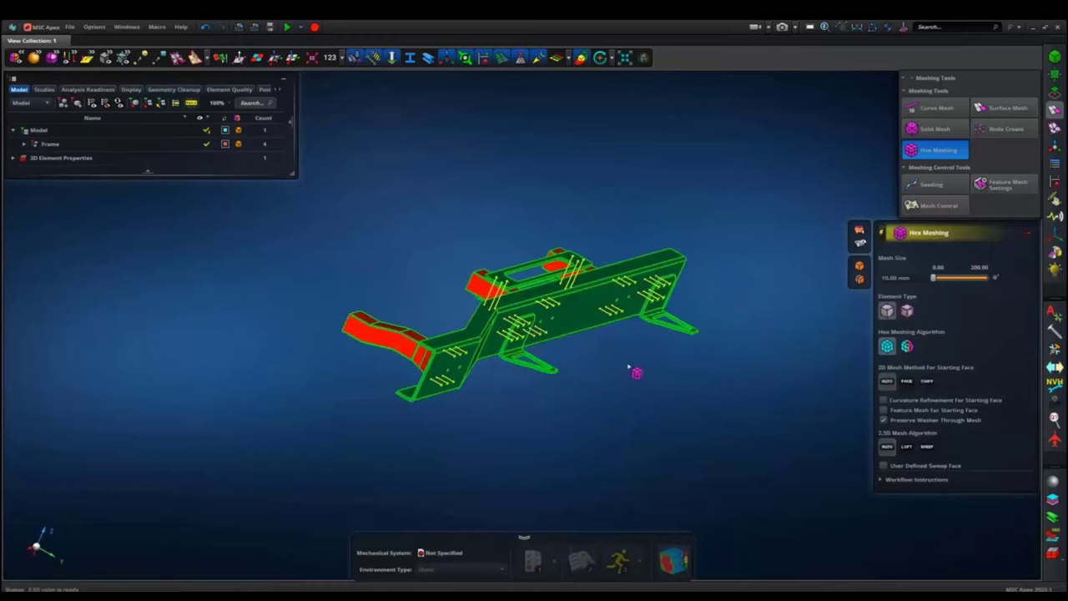
drag(307, 217, 781, 487)
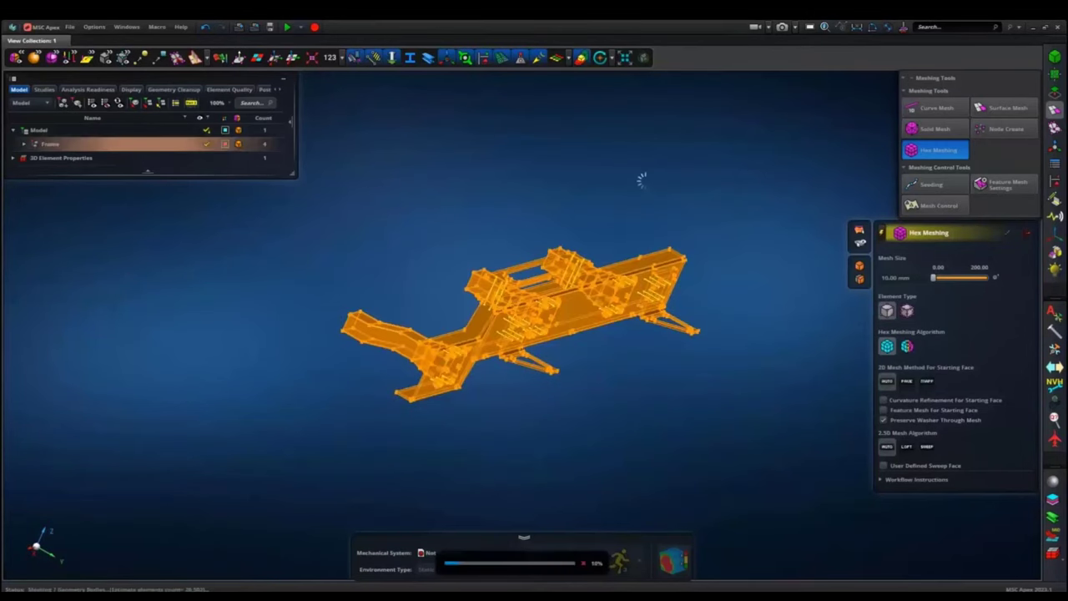
middle_drag(677, 191, 722, 204)
click(1027, 233)
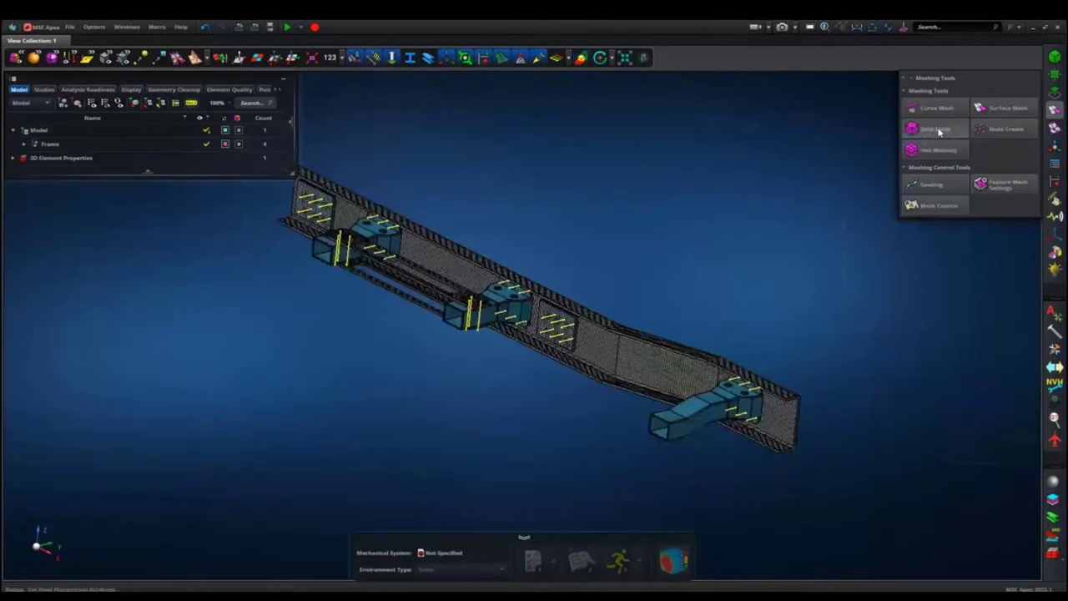
Step: Solid mesh the three hollow crossmembers with tetrahedral elements at a 10 mm mesh size
click(325, 266)
click(461, 332)
click(667, 435)
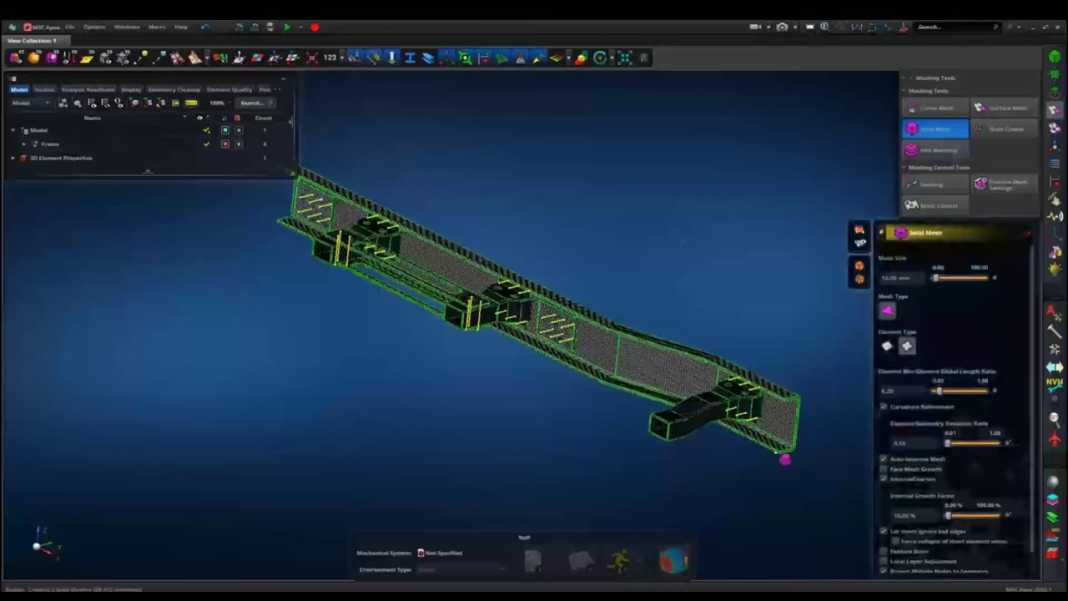
scroll(731, 367, up, 5)
middle_drag(731, 367, 612, 271)
scroll(612, 271, down, 3)
middle_drag(603, 217, 380, 295)
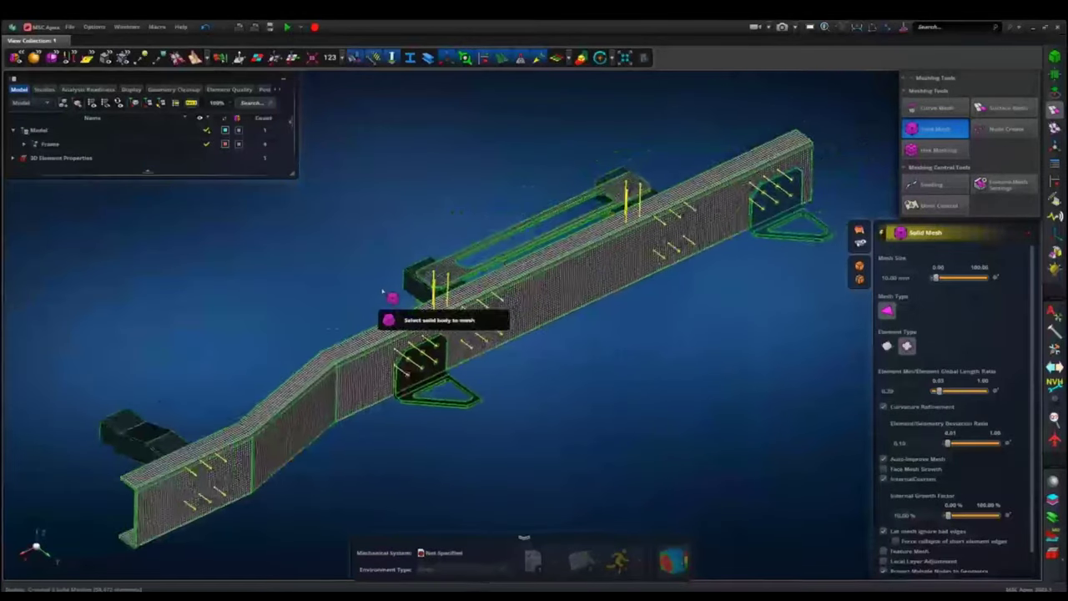
click(1025, 233)
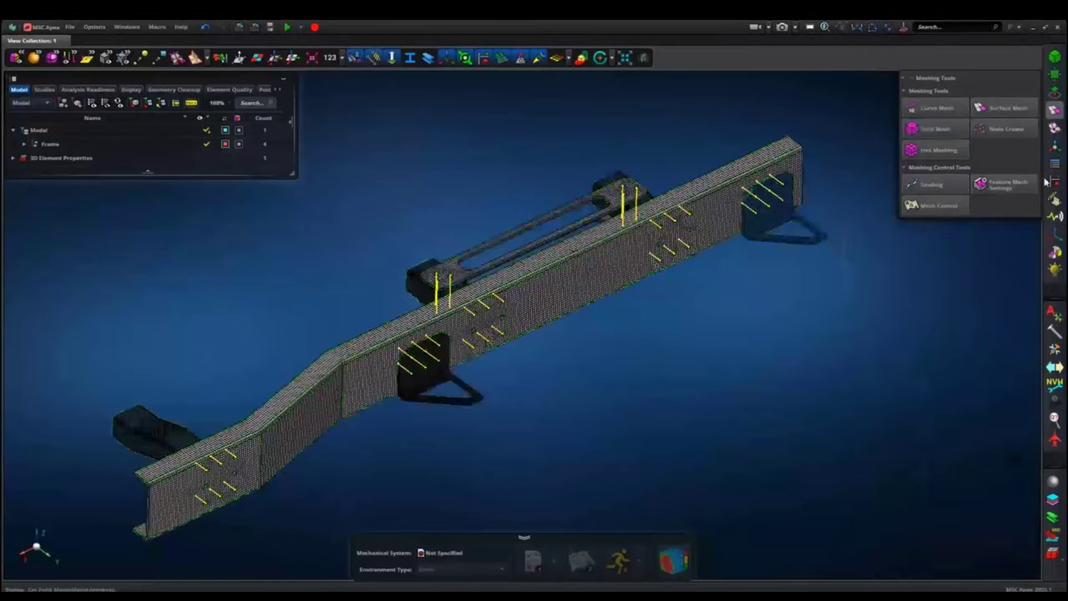
Step: Create node-to-segment interactions across the whole frame assembly with a 5 mm pair detection tolerance
click(1053, 202)
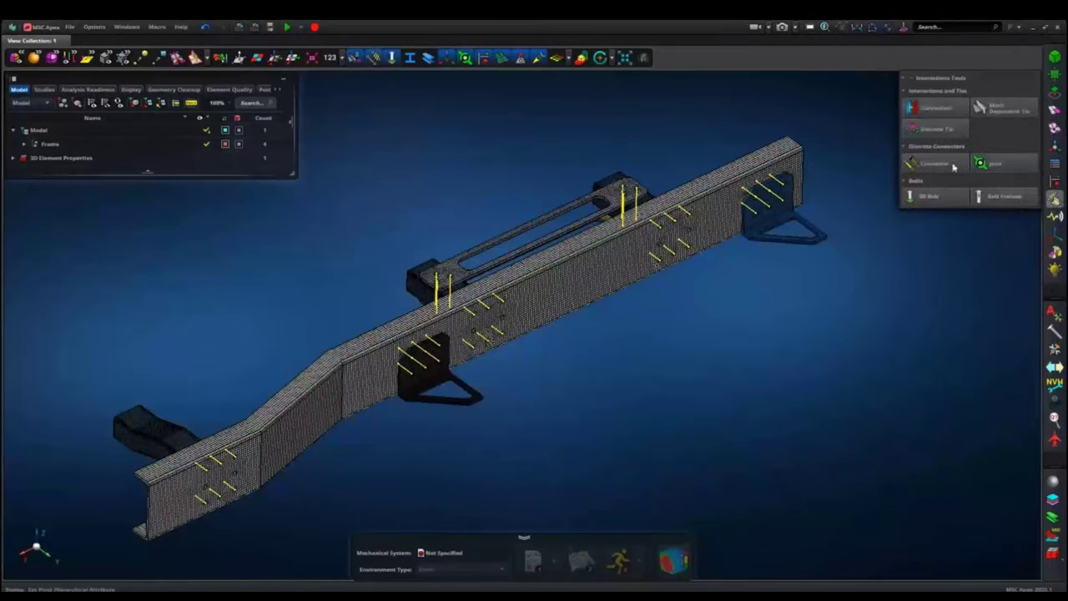
click(932, 110)
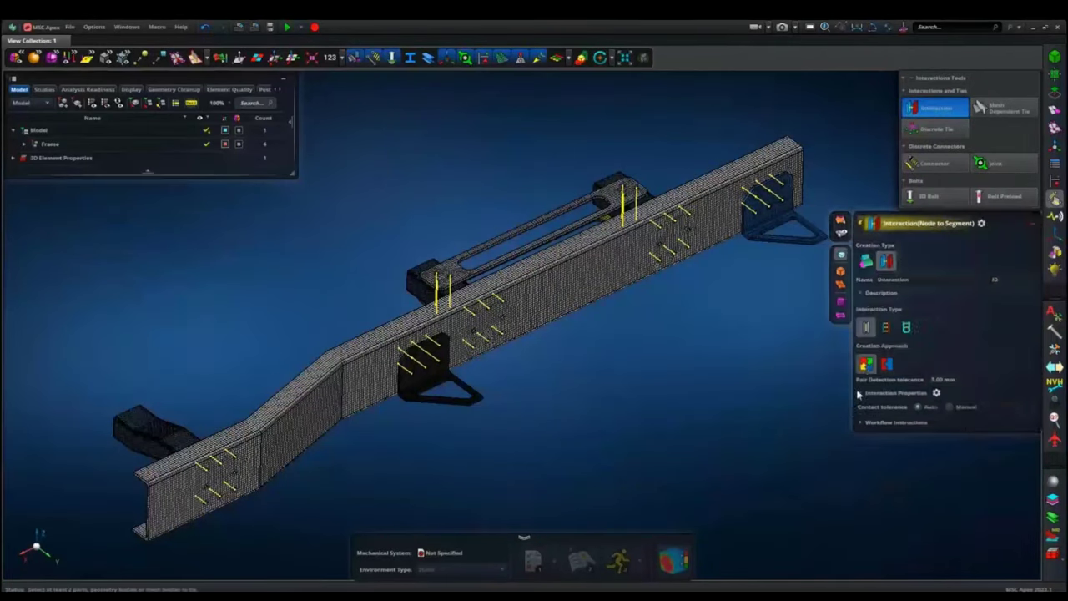
scroll(701, 395, down, 4)
middle_drag(702, 396, 699, 336)
middle_drag(734, 405, 699, 389)
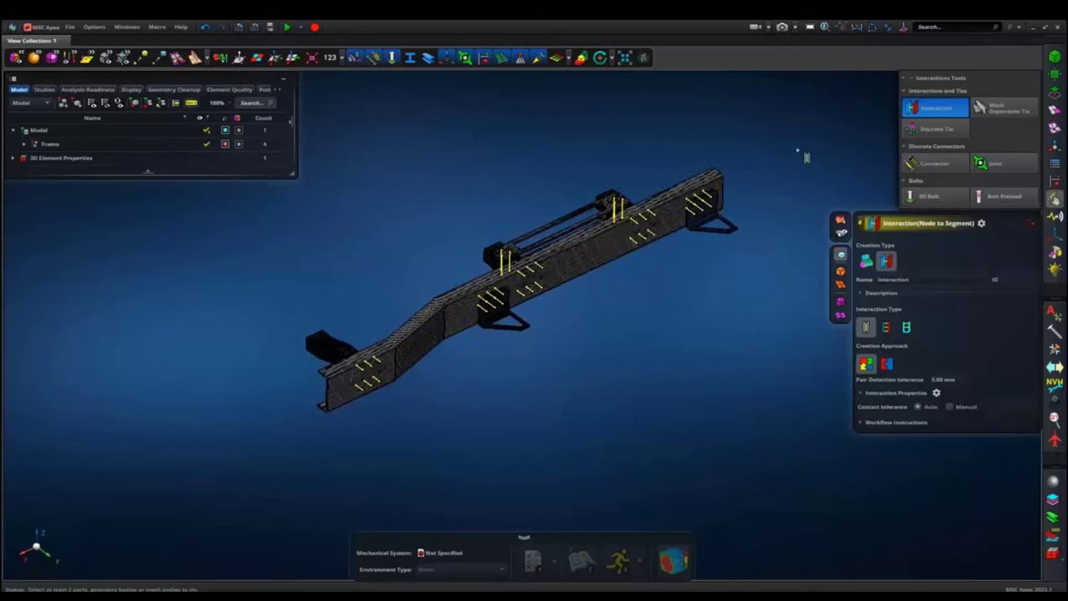
drag(588, 386, 253, 475)
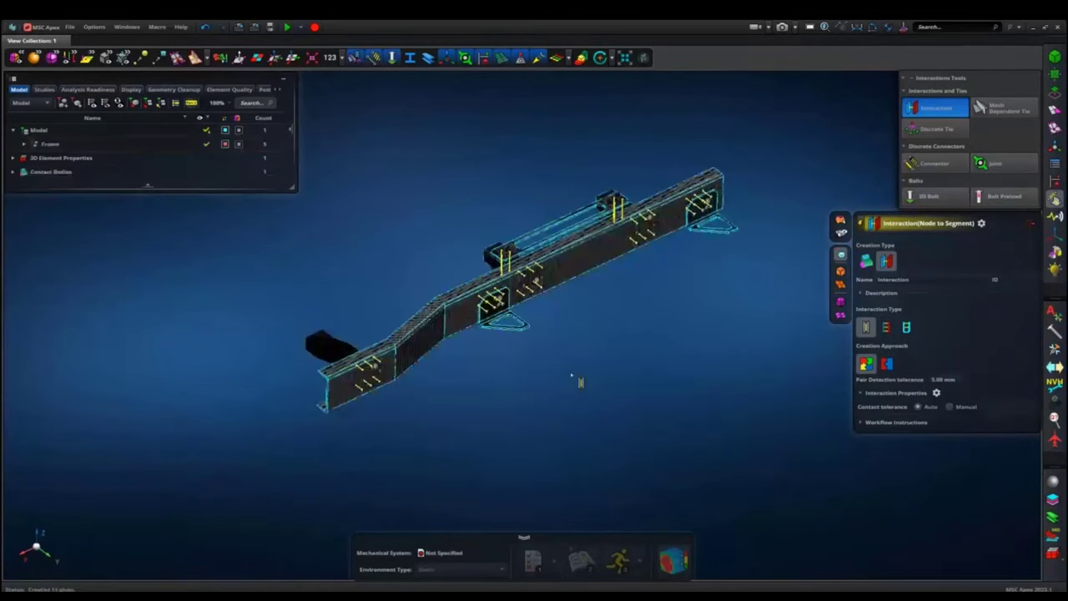
scroll(560, 355, up, 4)
middle_drag(554, 338, 522, 364)
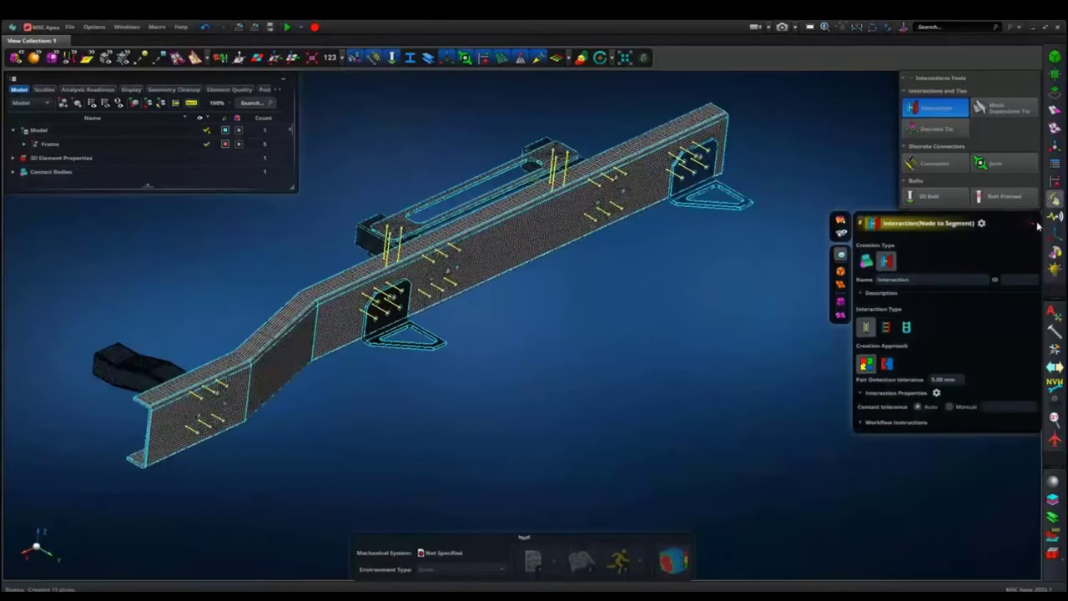
click(1028, 223)
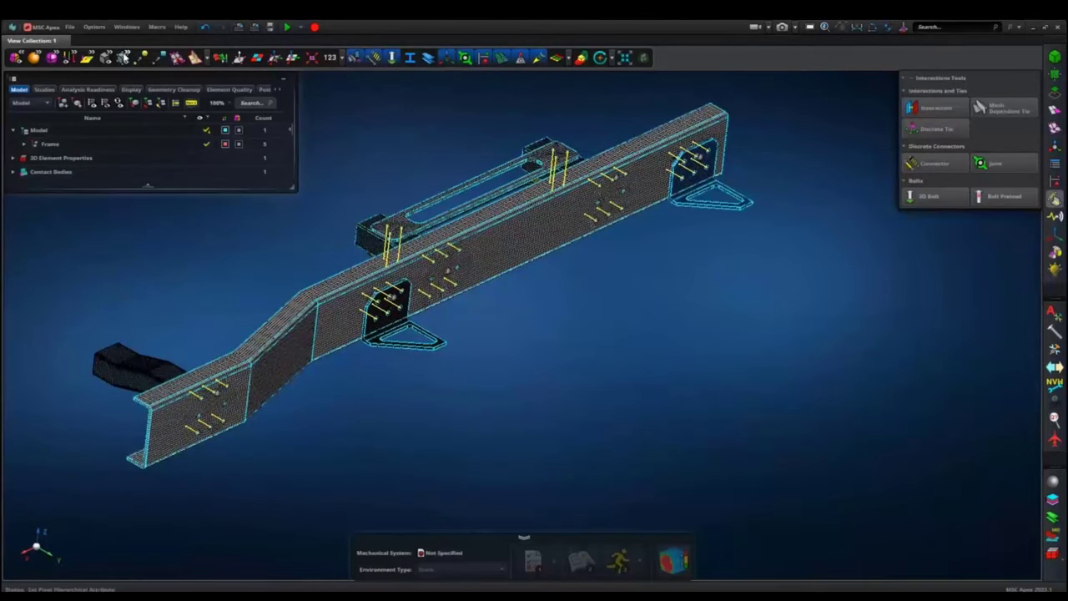
Step: Show the frame geometry as wireframe, examine the contact areas around the bolted joints, and restore the shaded display
click(198, 61)
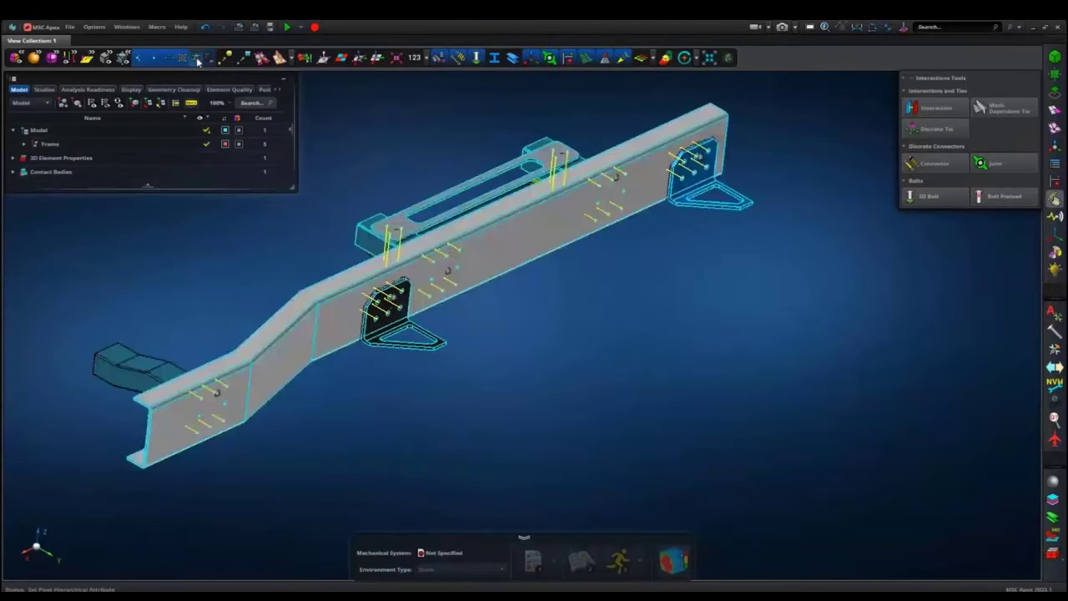
click(197, 61)
click(40, 55)
click(83, 59)
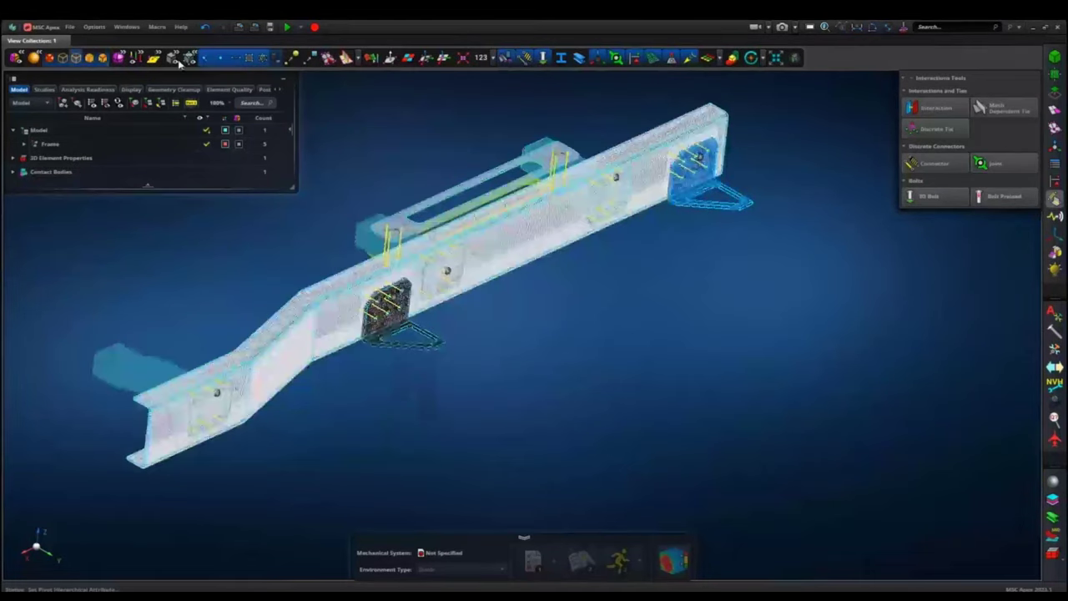
click(264, 63)
scroll(423, 273, up, 6)
middle_drag(675, 345, 673, 337)
middle_drag(823, 403, 694, 342)
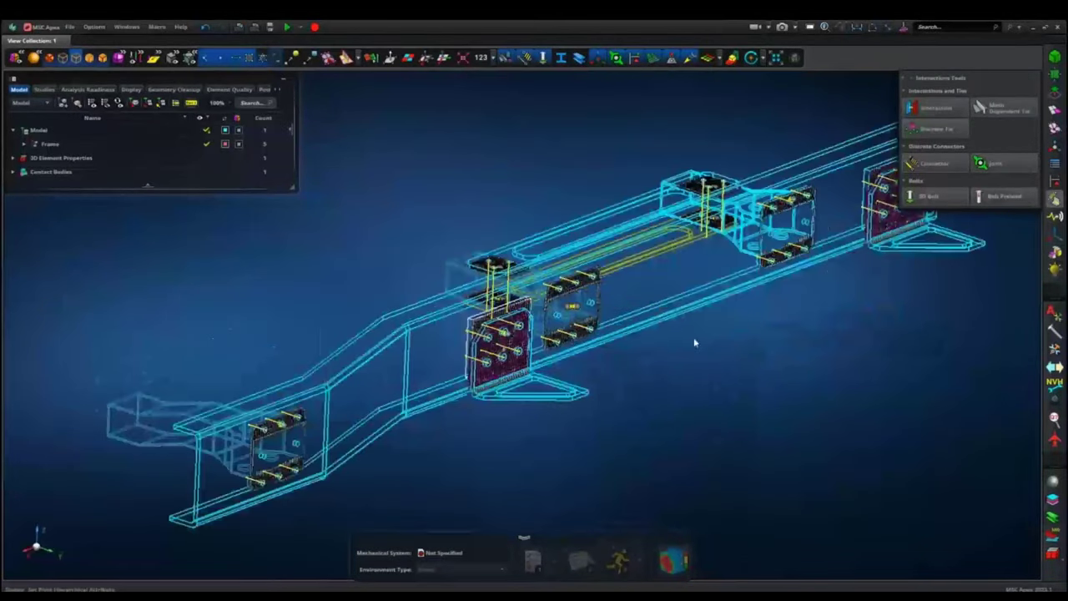
click(103, 58)
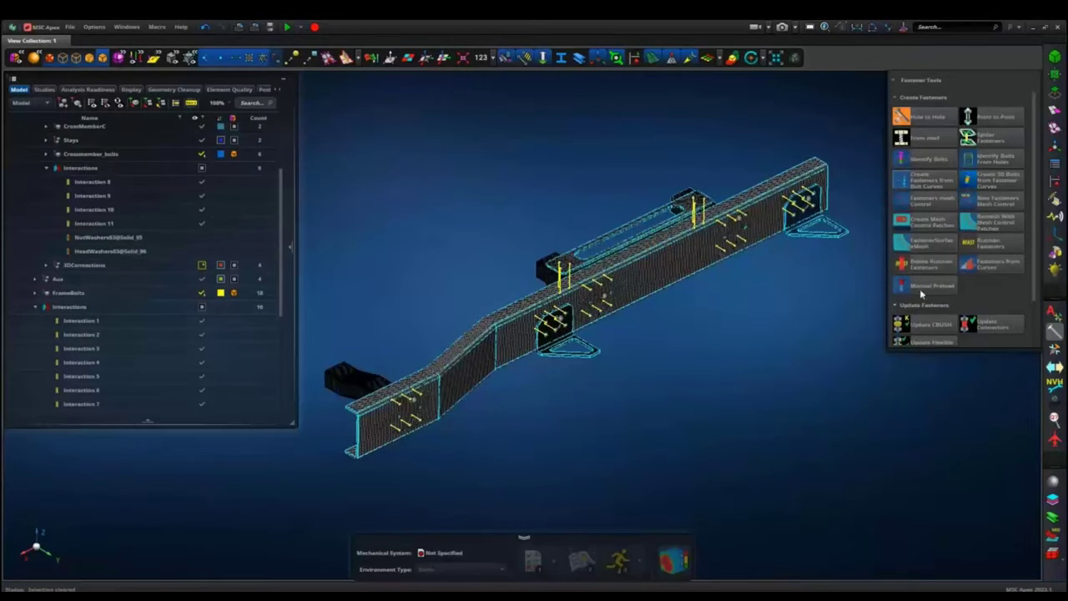
Step: Change Interactions 1 to 11 to Touch contacts with a 0.1 touching tolerance and 0.15 friction, renamed using body names
click(1055, 368)
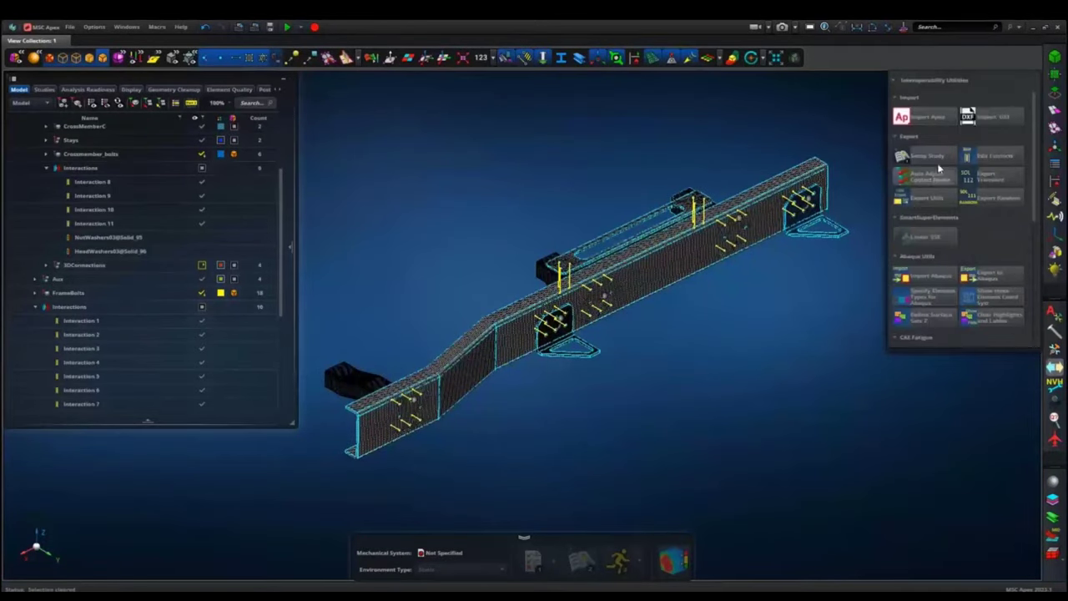
click(998, 158)
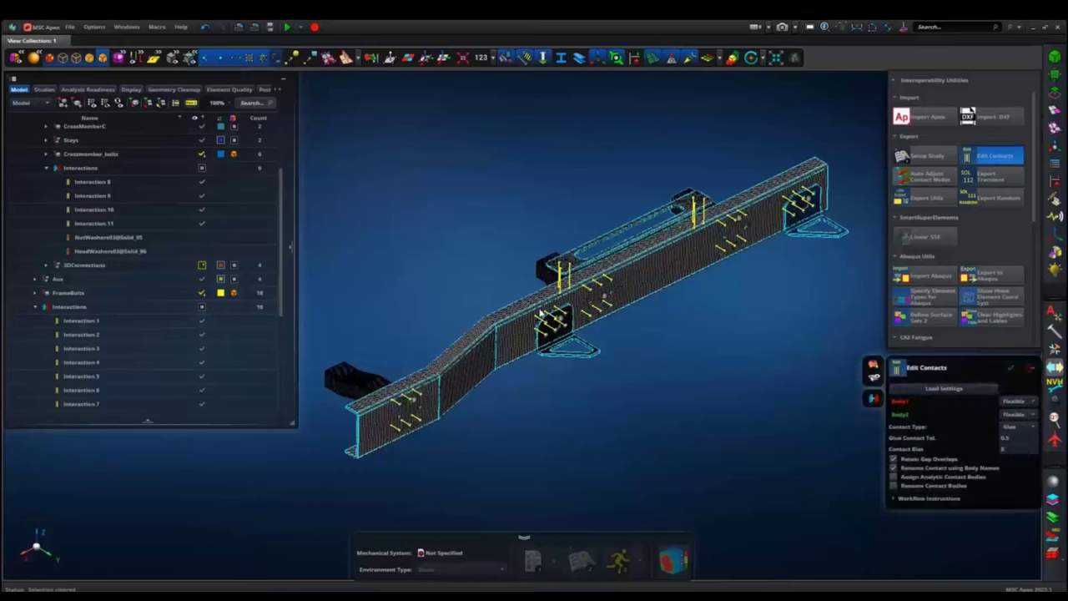
click(116, 184)
click(113, 185)
click(106, 200)
click(105, 214)
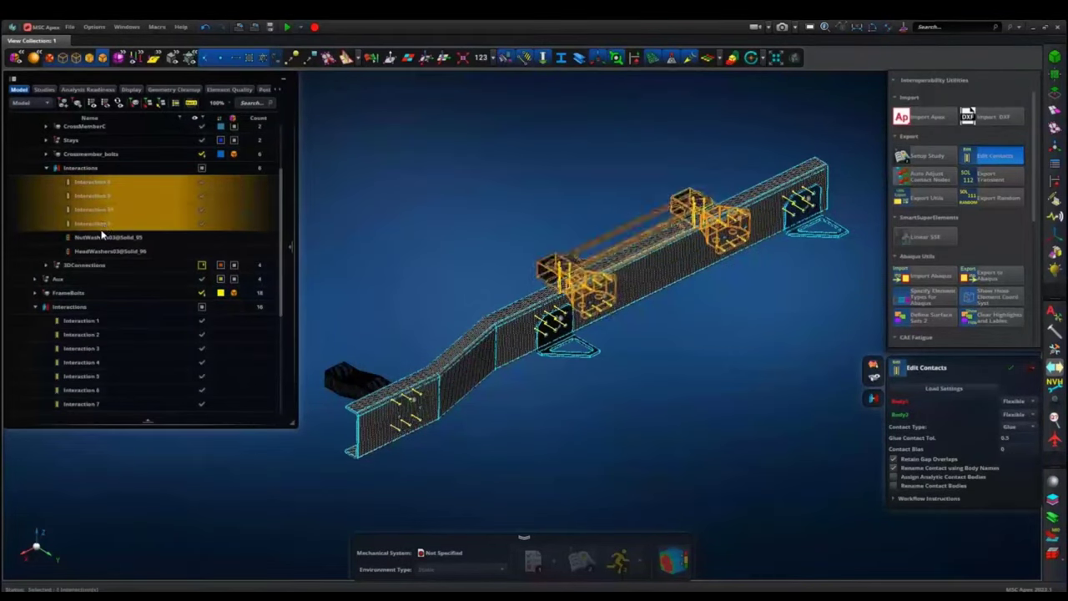
ctrl+click(79, 321)
ctrl+click(78, 335)
ctrl+click(79, 348)
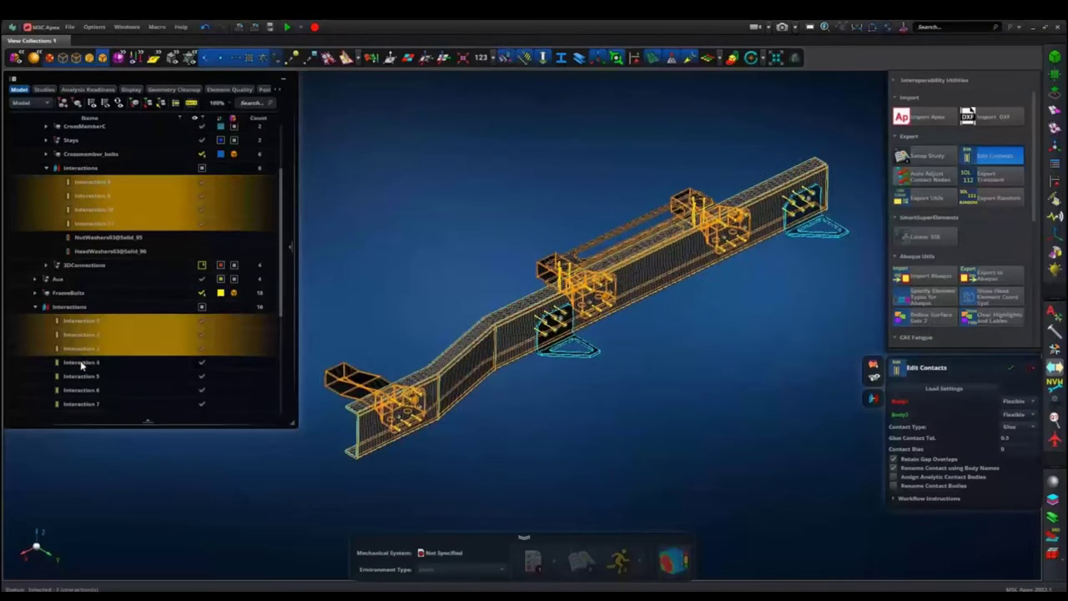
ctrl+click(81, 362)
ctrl+click(81, 377)
ctrl+click(81, 390)
ctrl+click(81, 404)
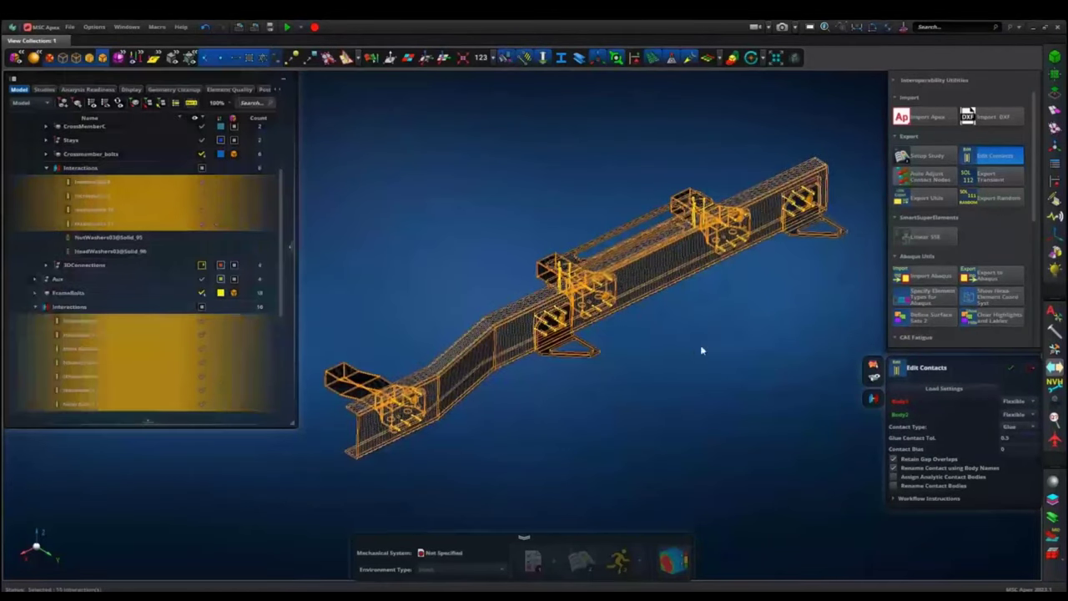
click(955, 389)
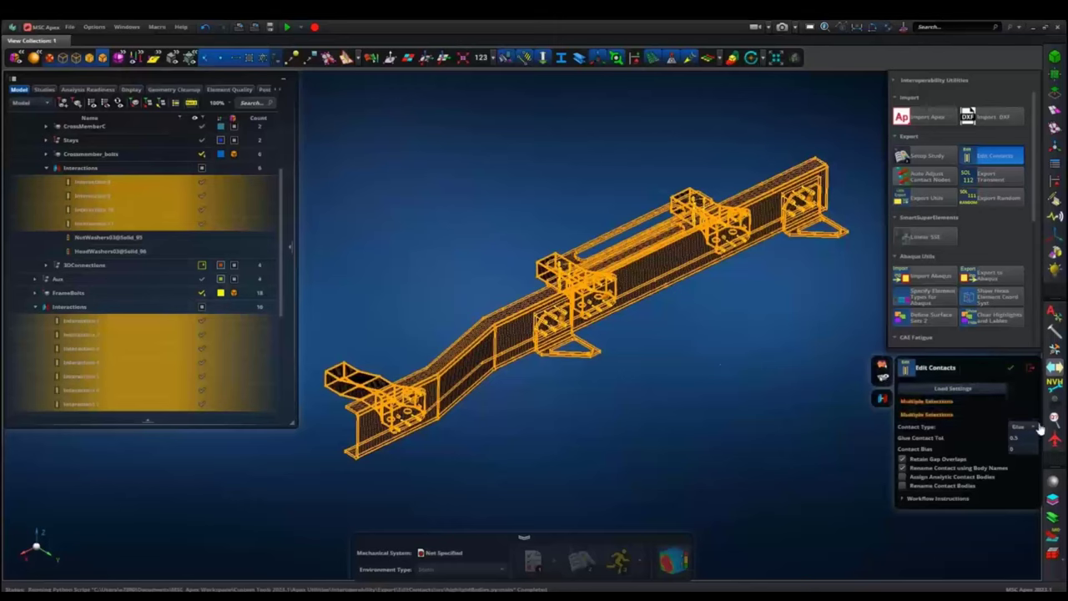
click(1025, 451)
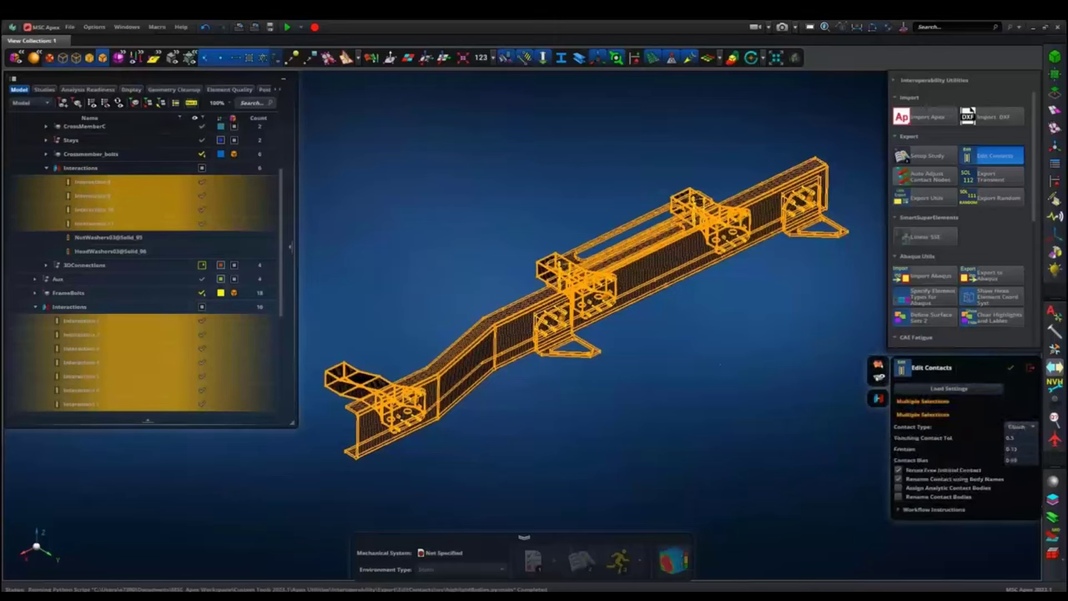
click(1010, 371)
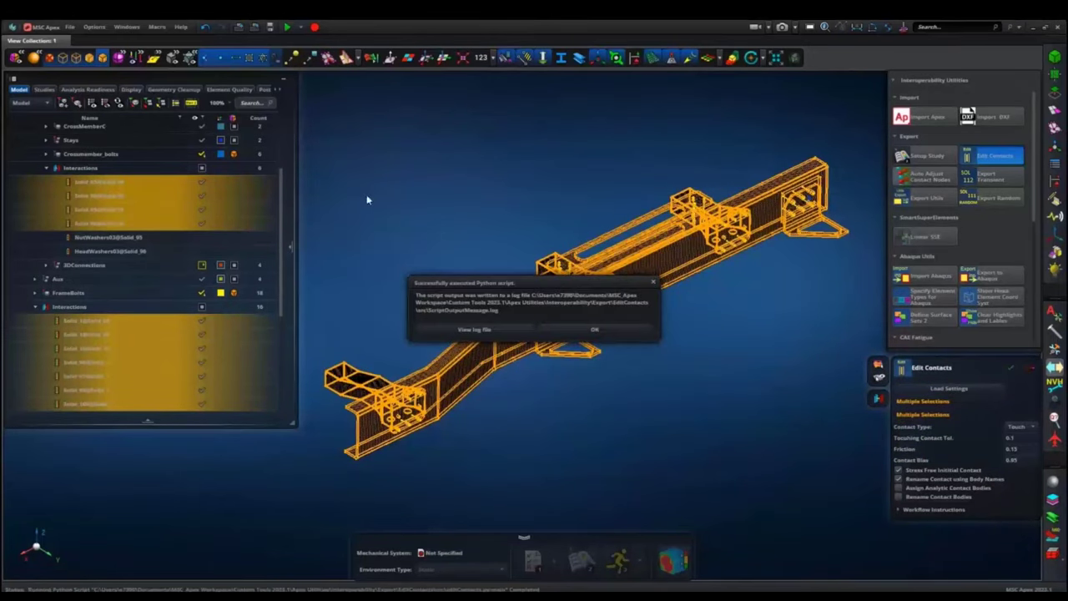
click(612, 333)
click(420, 184)
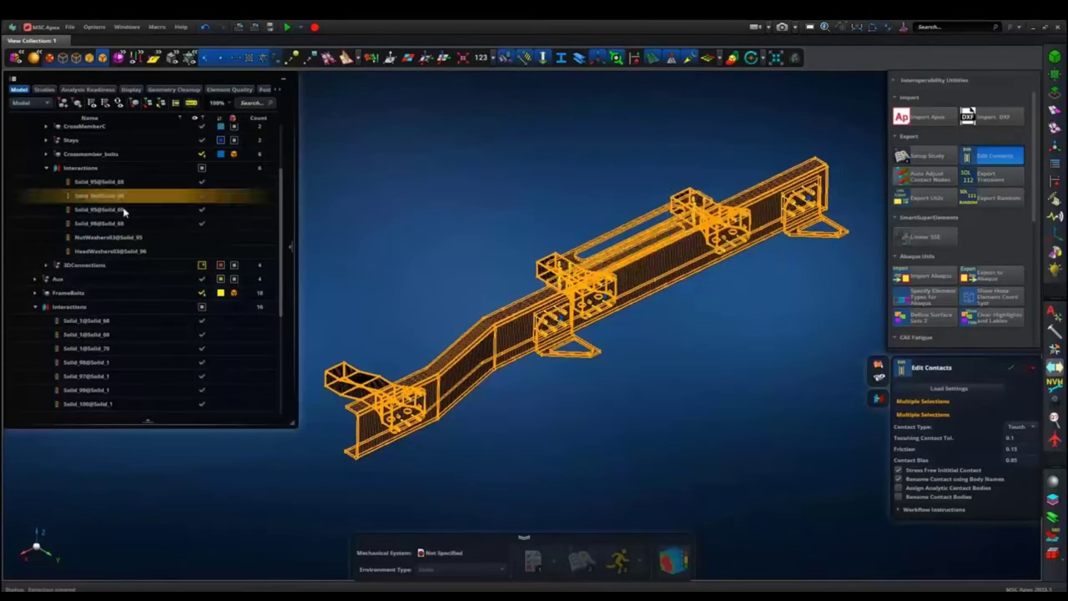
Step: Review the contact tolerance and friction coefficient of the Solid_1@Solid_68 interaction
right_click(91, 325)
click(123, 346)
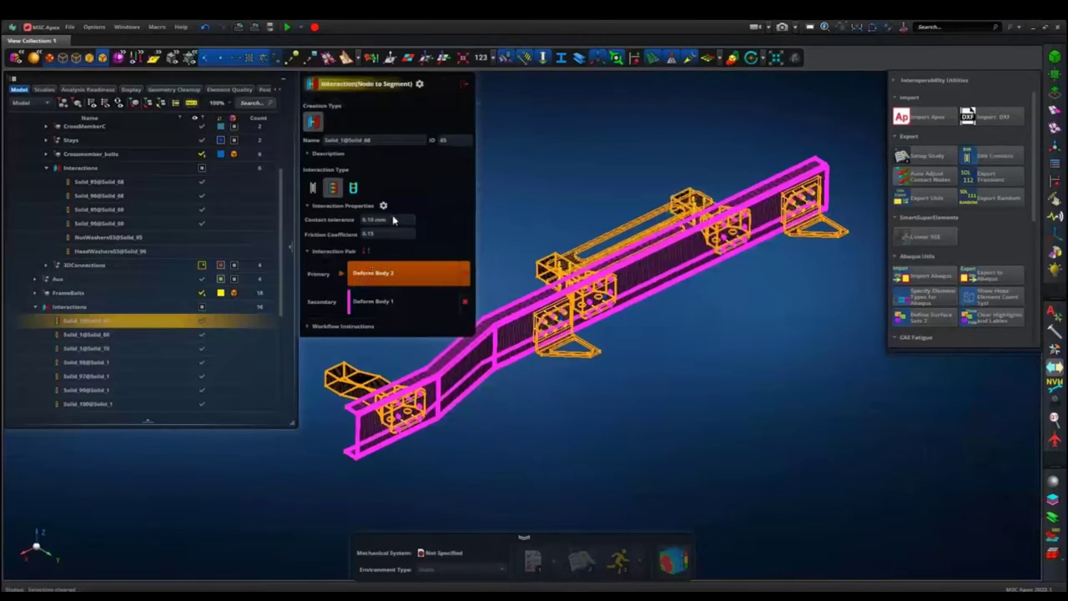
click(466, 85)
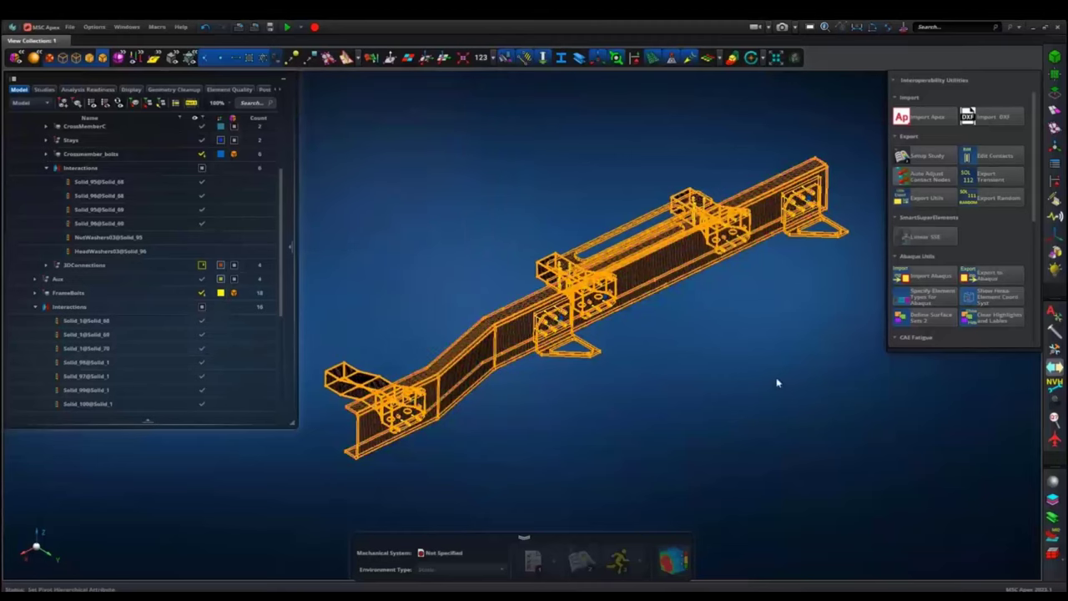
click(992, 154)
click(1030, 369)
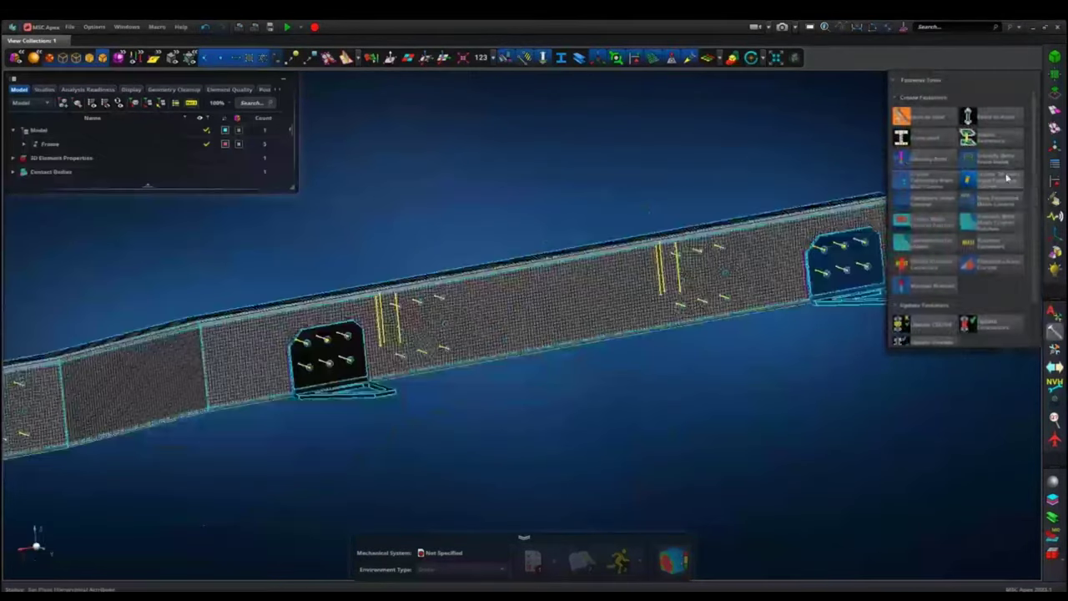
Step: Create 3D bolts from the fastener curves with lookup-table preload, bolts split between head and nut, and consolidated bolt contacts
click(976, 180)
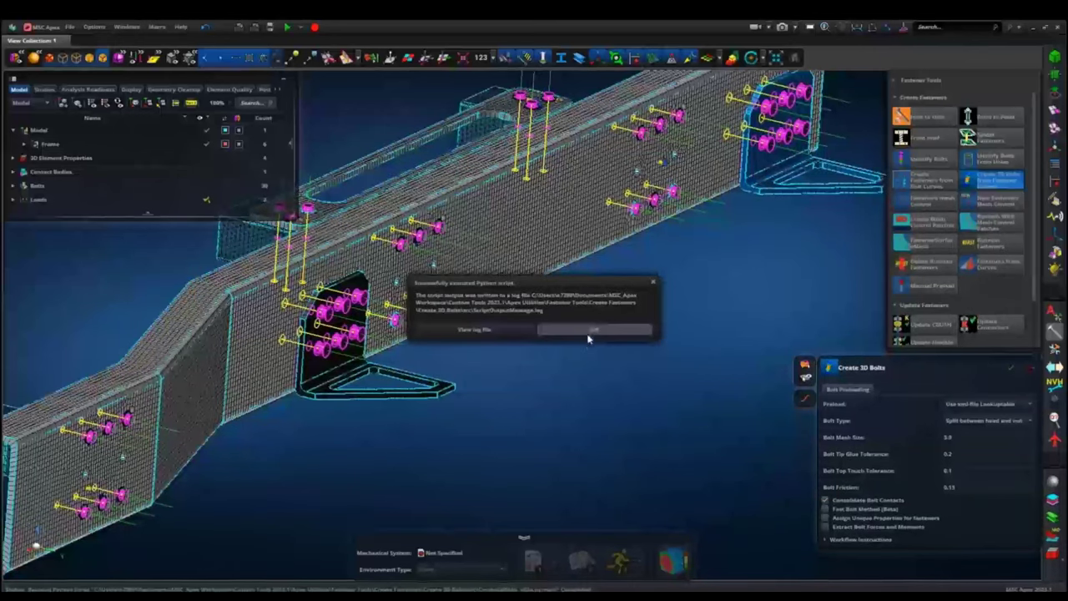
click(592, 331)
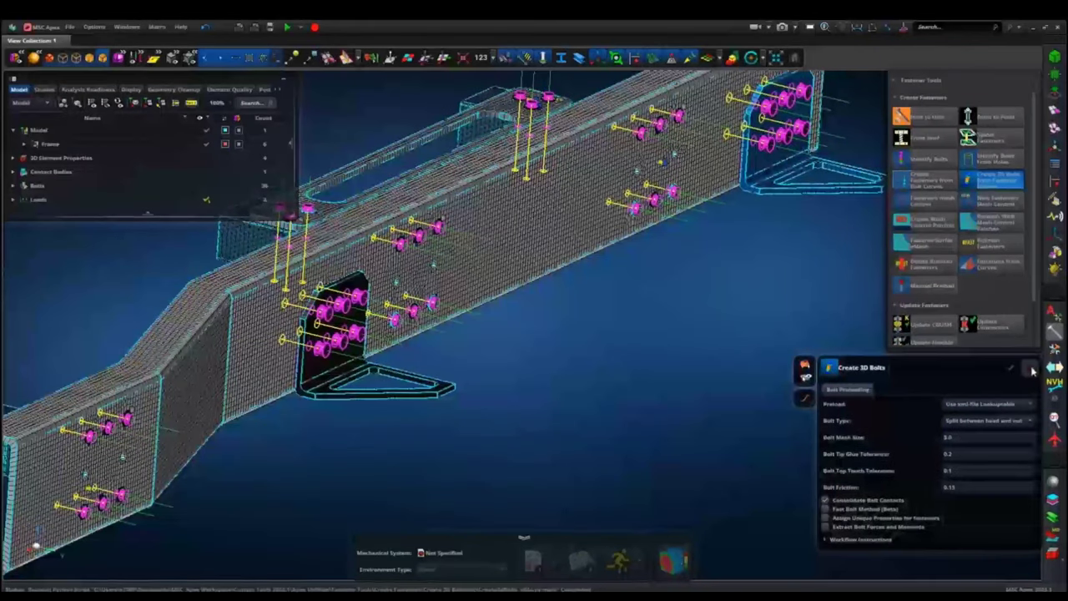
click(1031, 369)
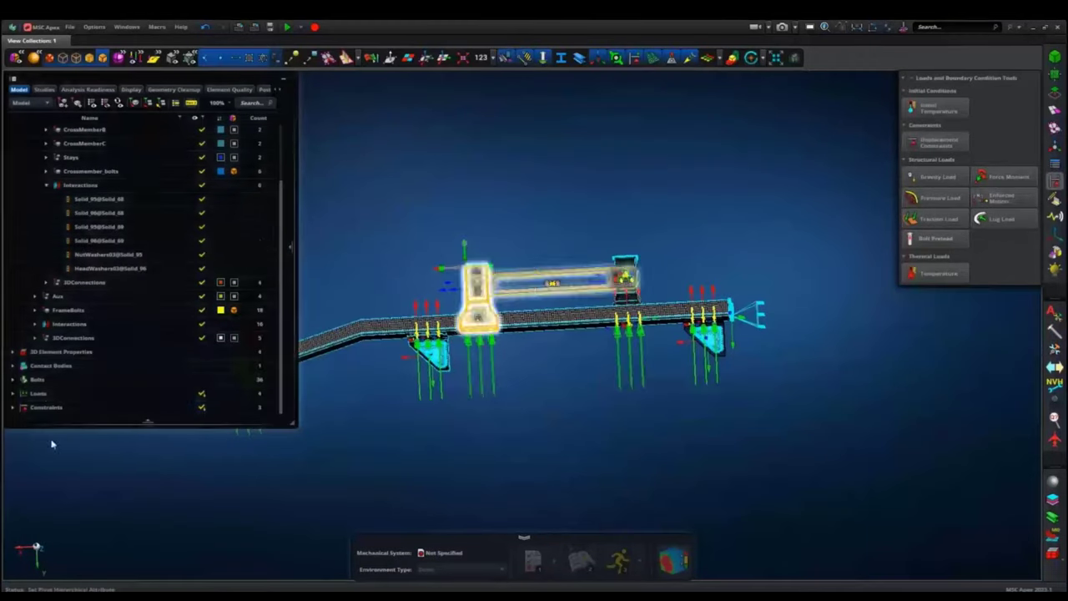
Step: Review the bolt preloads and force-moment loads defined on the frame model
click(35, 394)
double_click(35, 393)
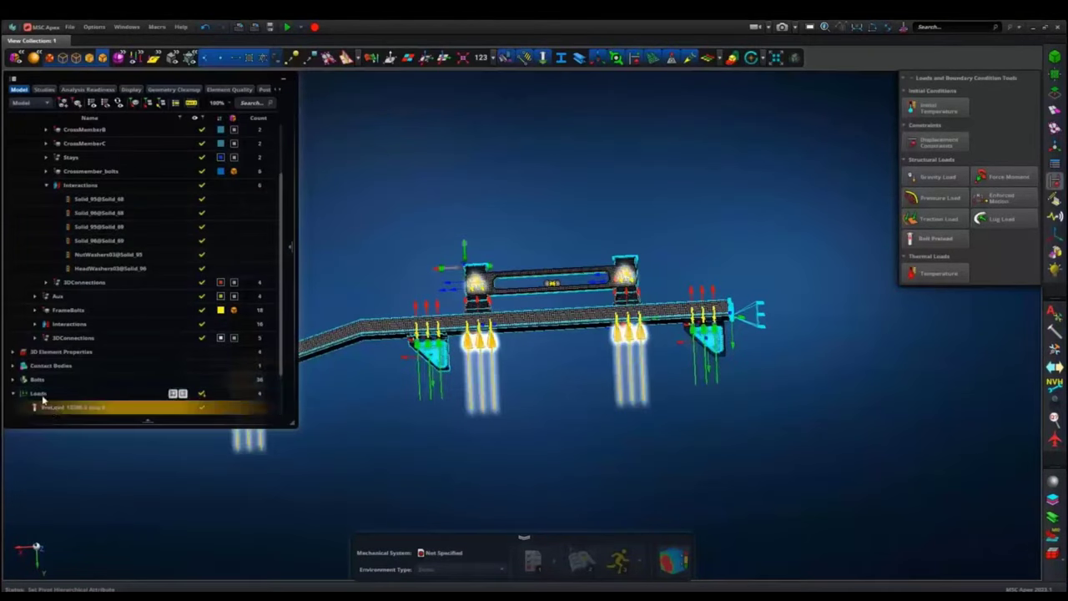
scroll(69, 389, down, 2)
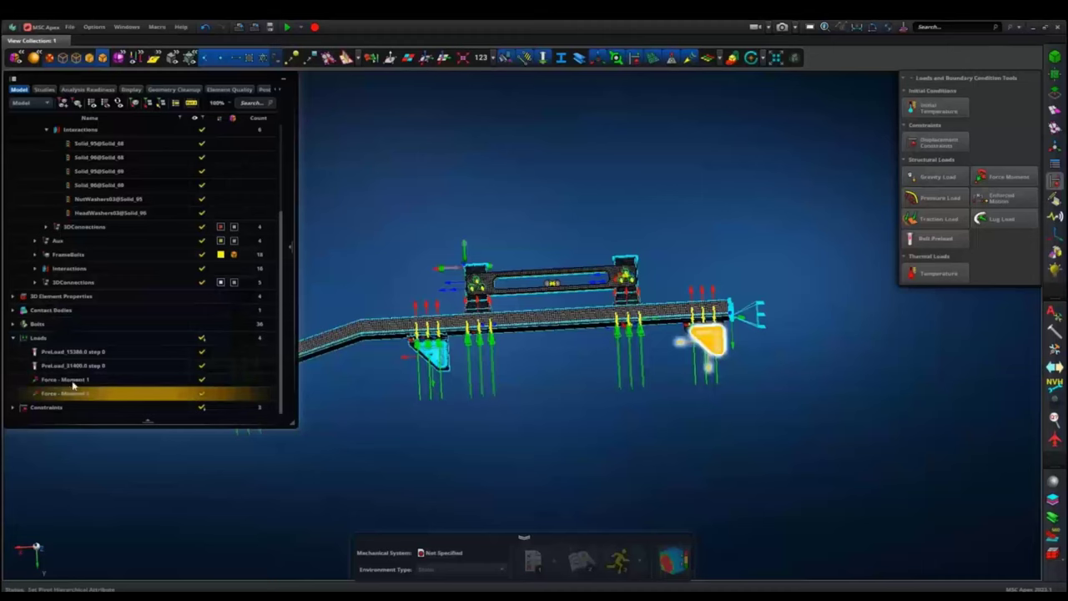
middle_drag(546, 408, 633, 360)
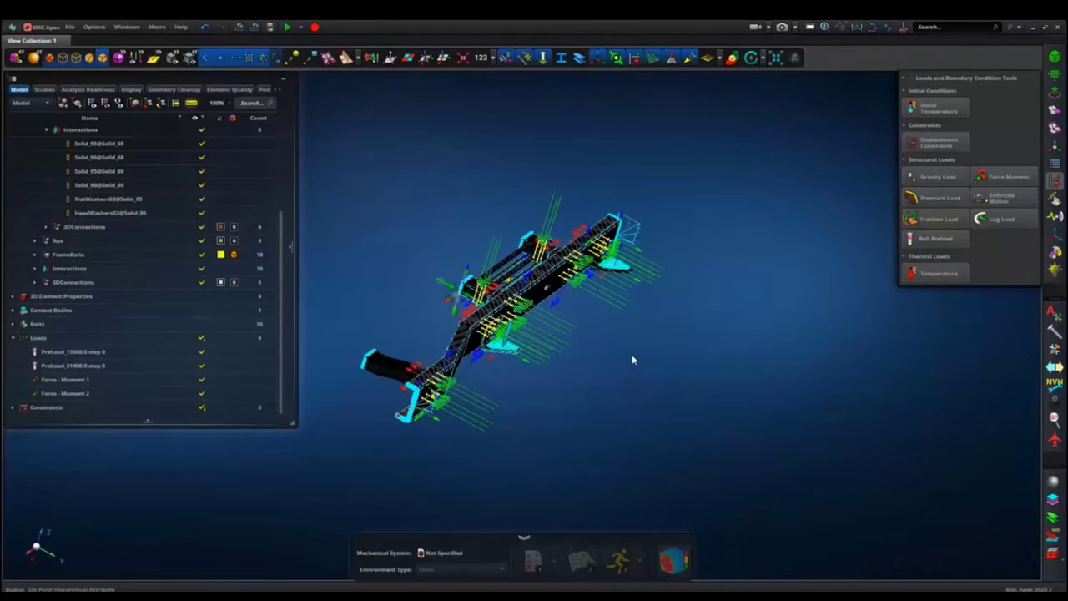
scroll(83, 192, up, 3)
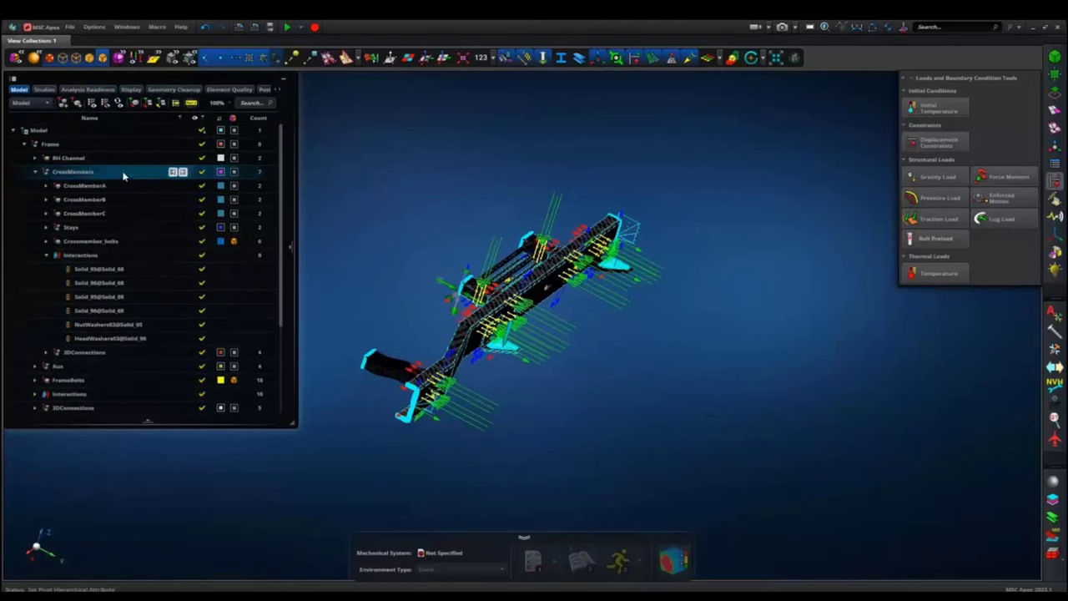
Step: Delete Static Scenario 1 from the study
click(44, 90)
right_click(68, 124)
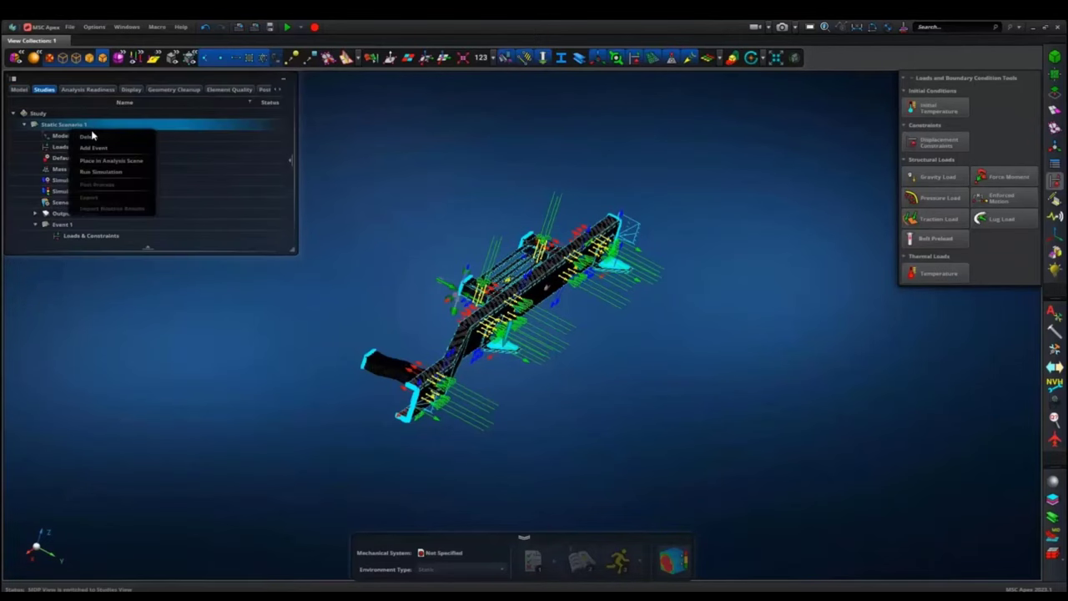
click(89, 137)
Step: Create a Nonlinear scenario with the Static load type in the study
right_click(71, 119)
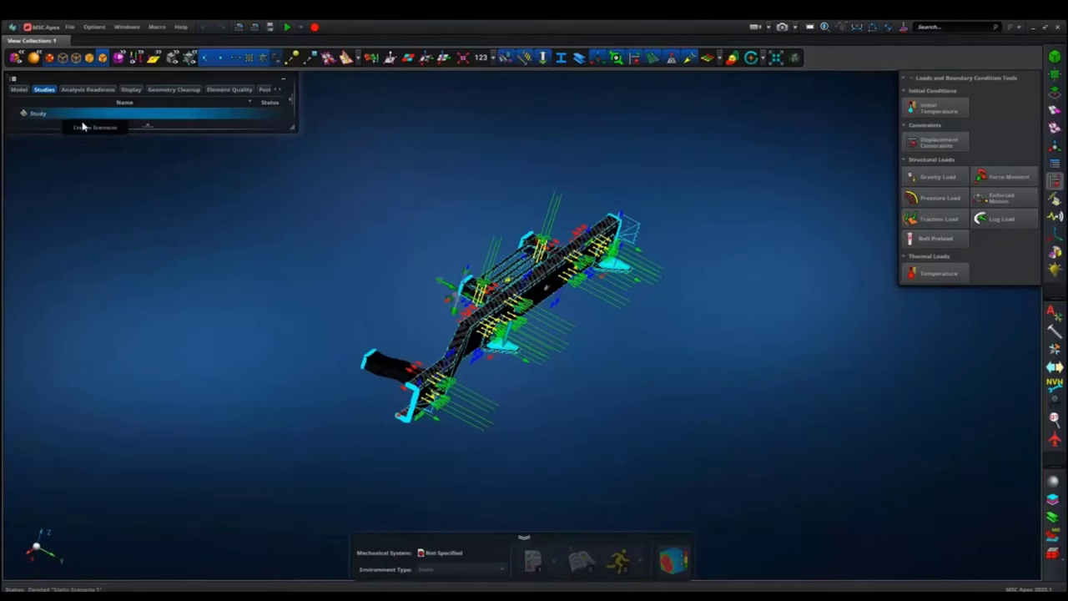
click(122, 130)
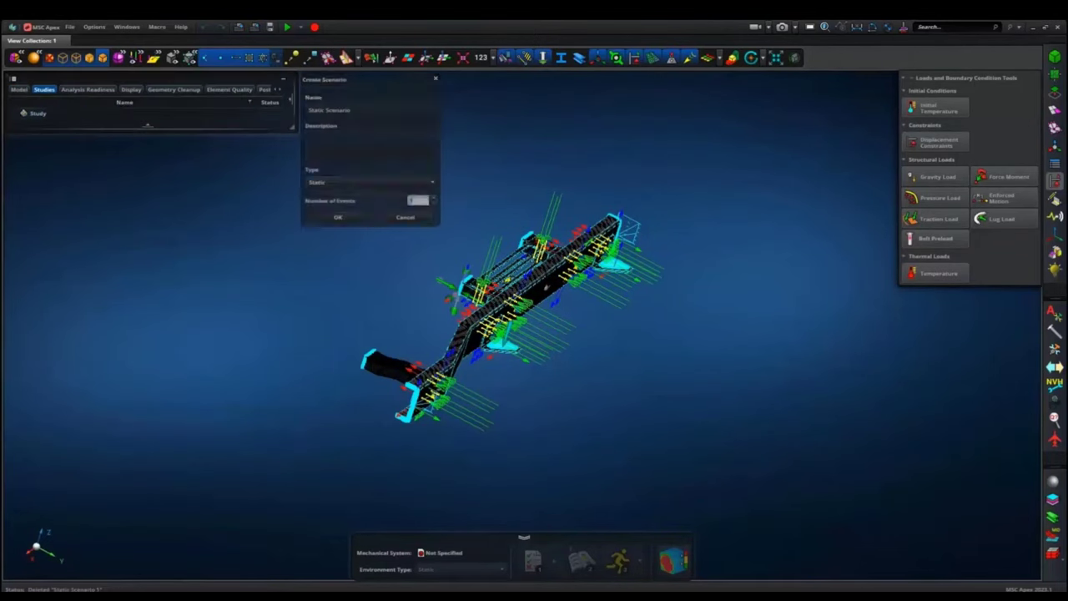
click(336, 184)
click(334, 241)
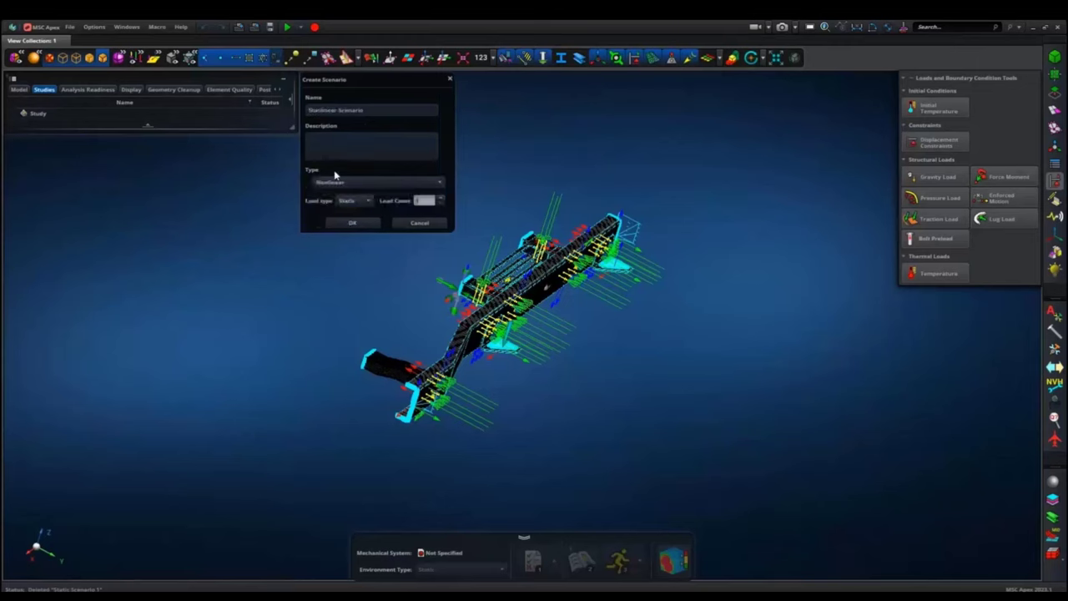
click(349, 224)
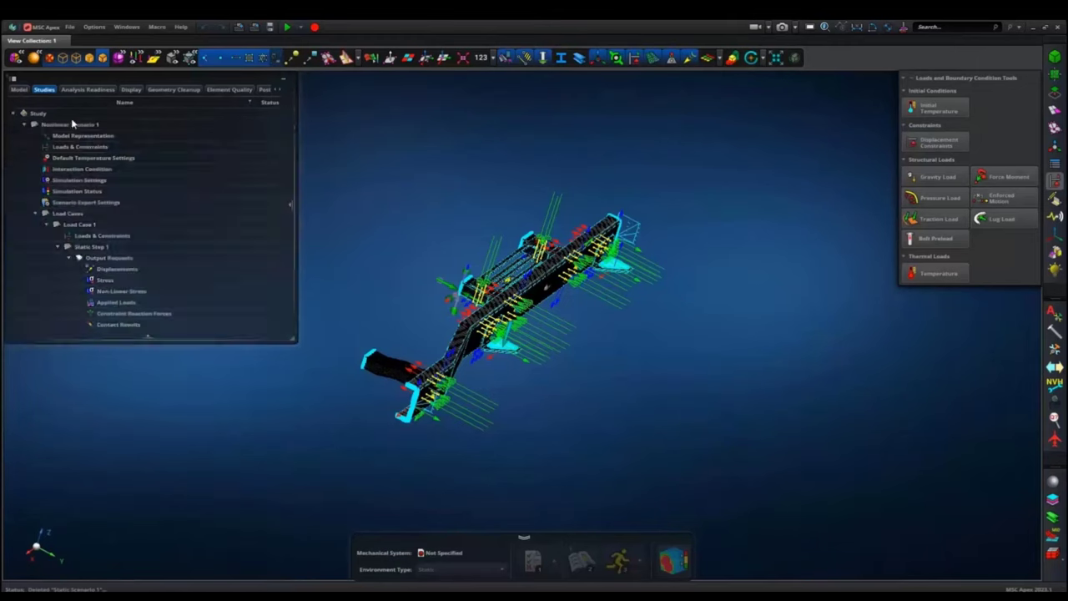
Step: Set the Frame assembly as the model representation of Nonlinear Scenario 1
click(83, 137)
click(128, 152)
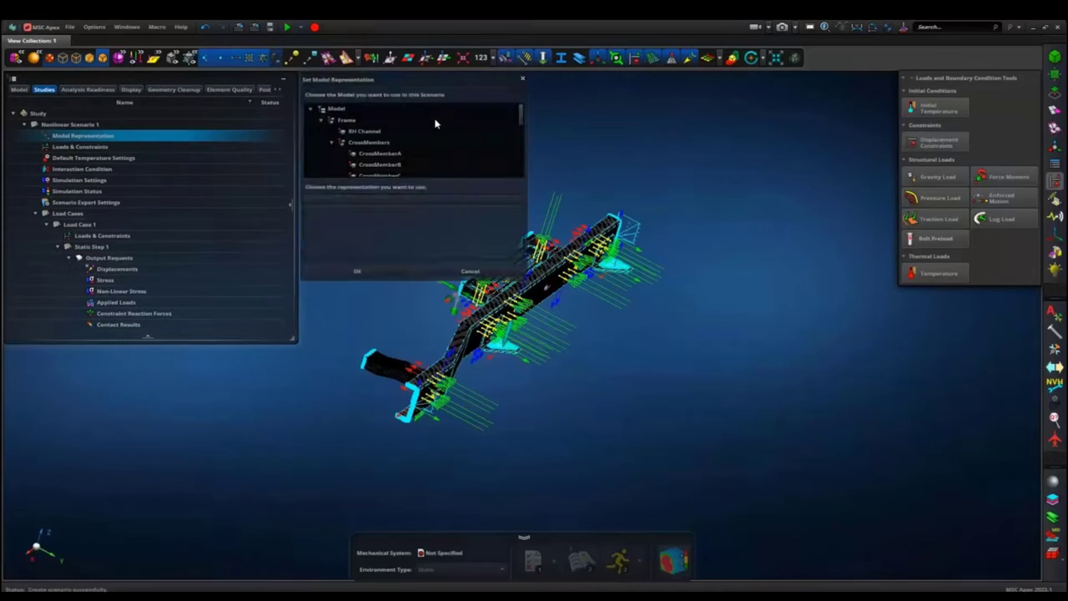
click(349, 122)
click(354, 271)
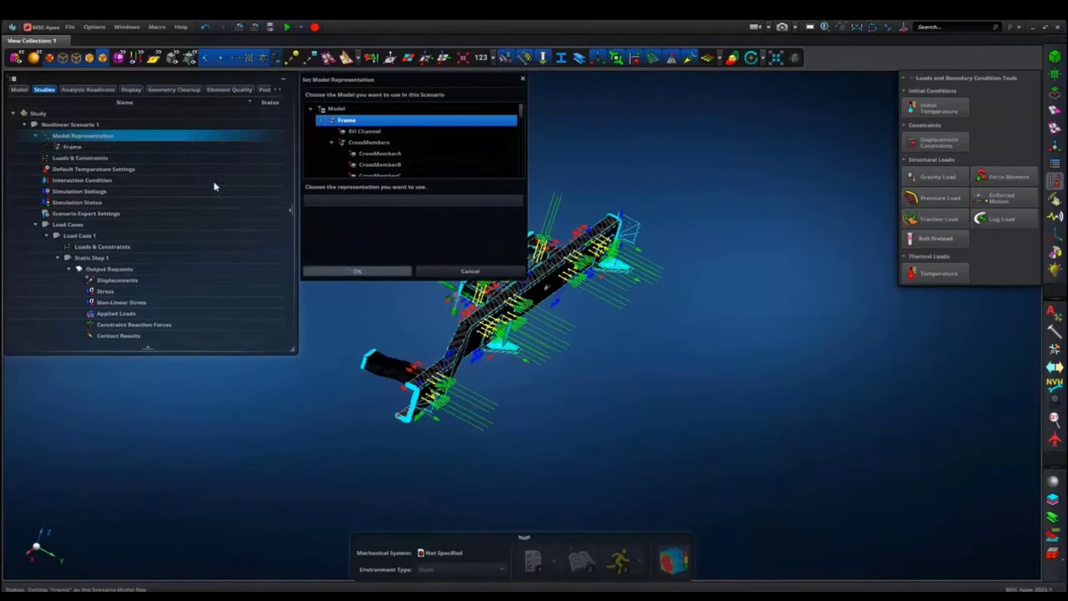
Step: Add two more static steps to Load Case 1, each starting from the end of the previous step
click(87, 237)
click(87, 240)
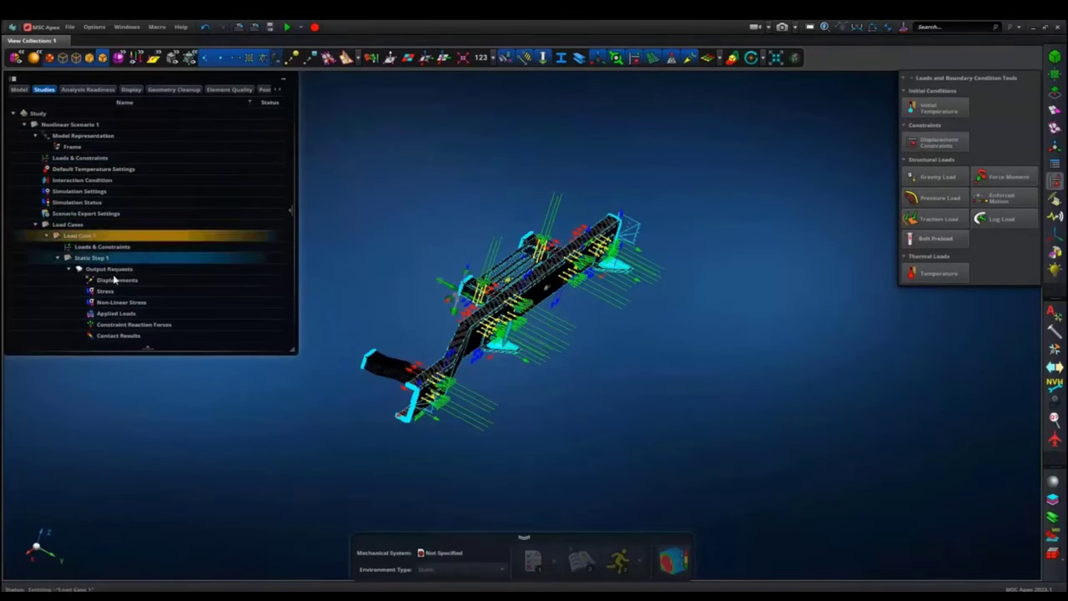
click(105, 247)
click(108, 238)
right_click(109, 238)
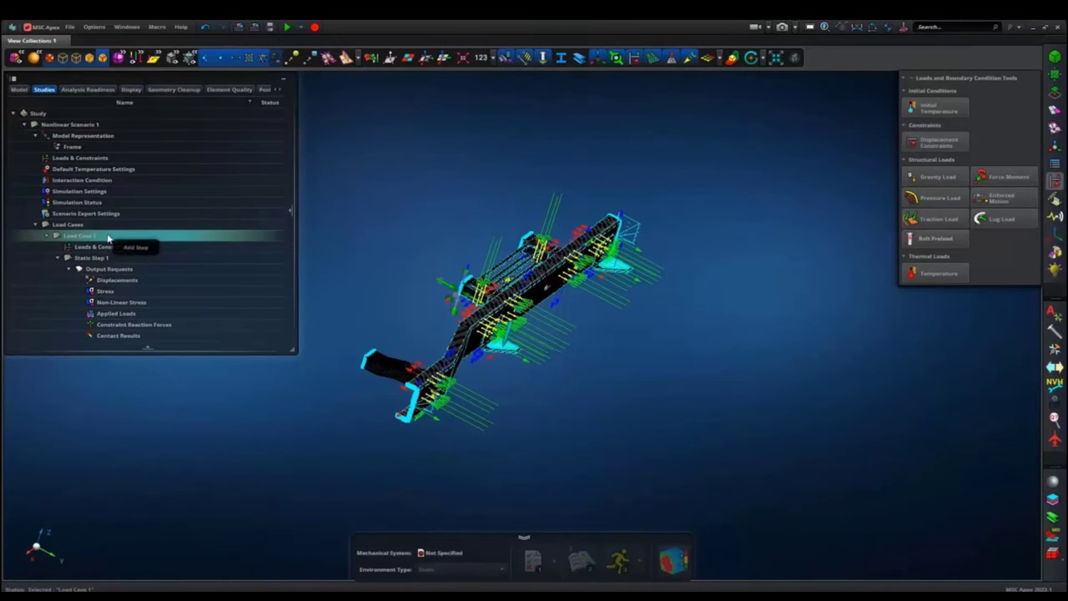
click(141, 249)
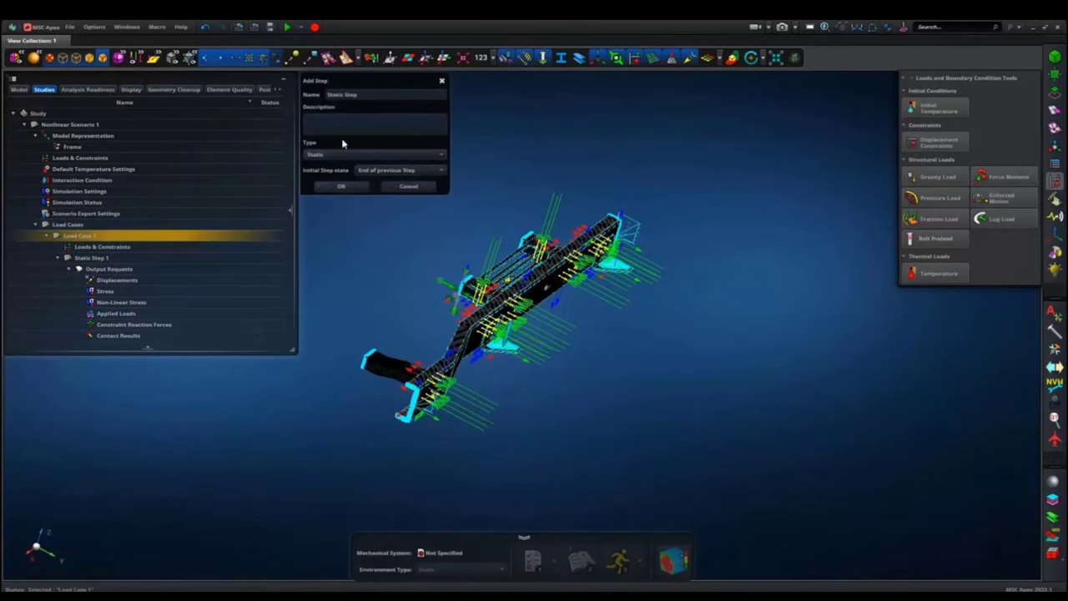
triple_click(361, 94)
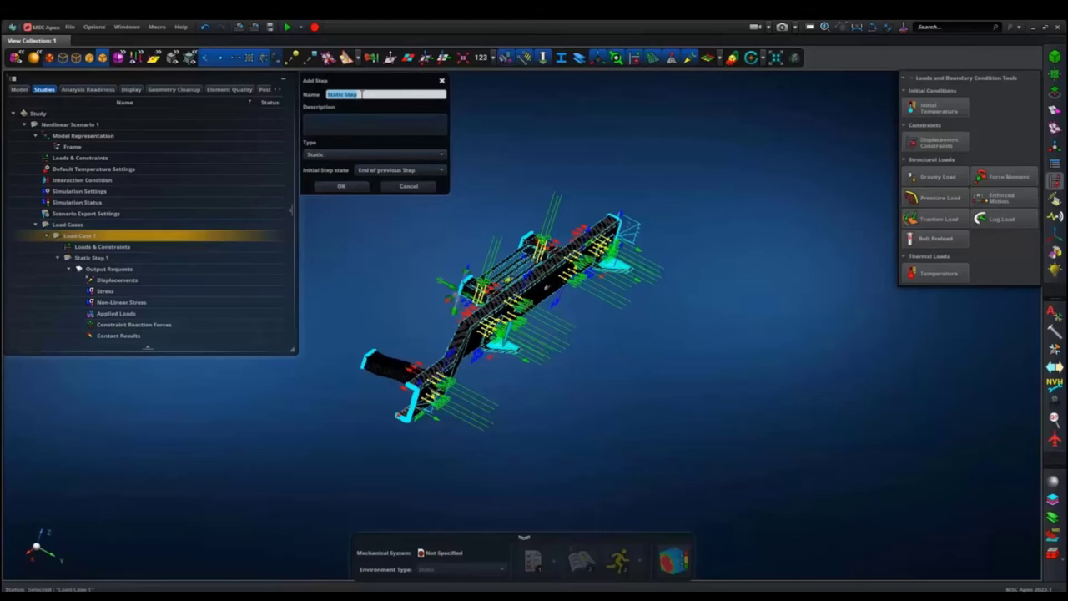
click(338, 185)
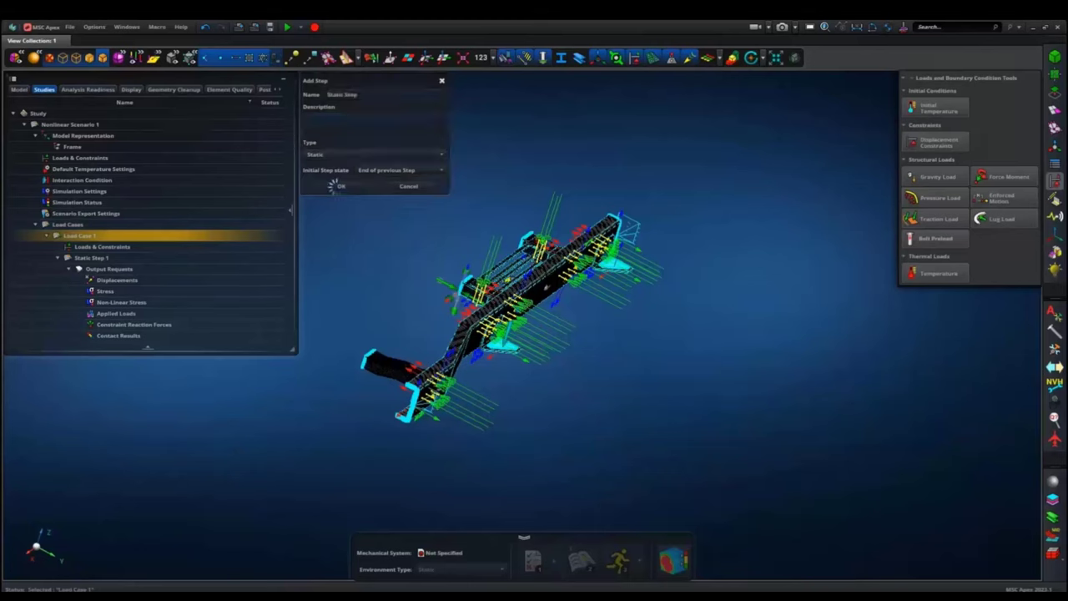
right_click(105, 239)
click(128, 250)
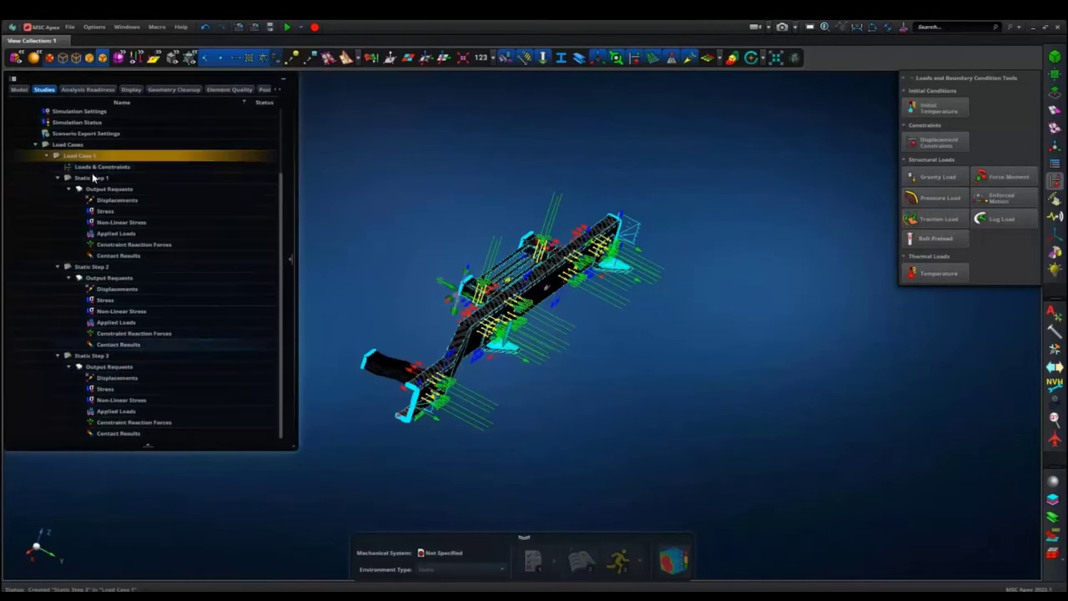
Step: Rename the three static steps of Load Case 1 as PreLoad, Fix and External Load
click(106, 180)
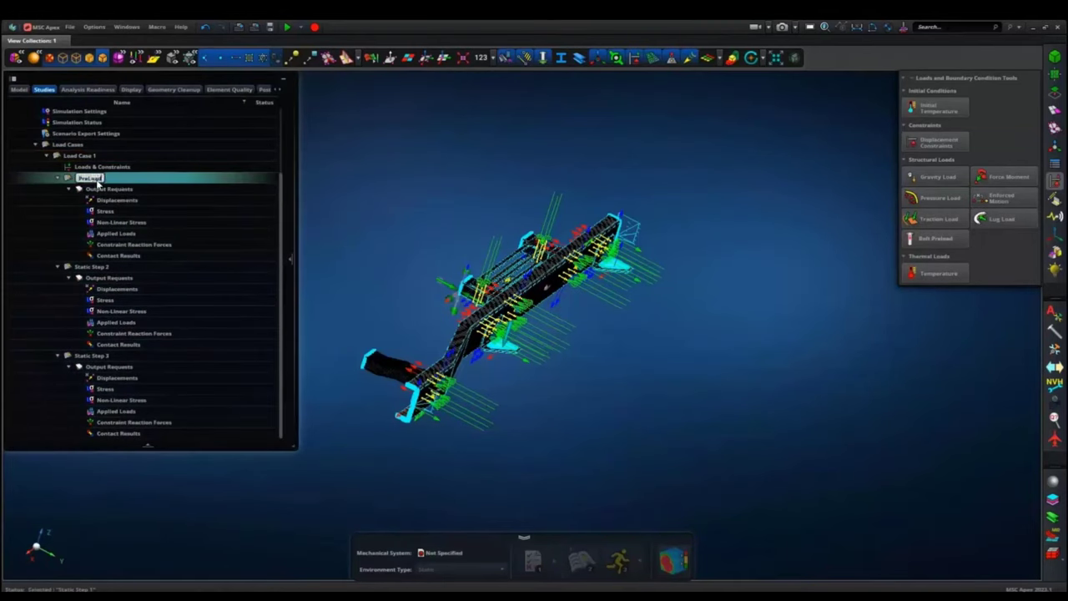
click(120, 268)
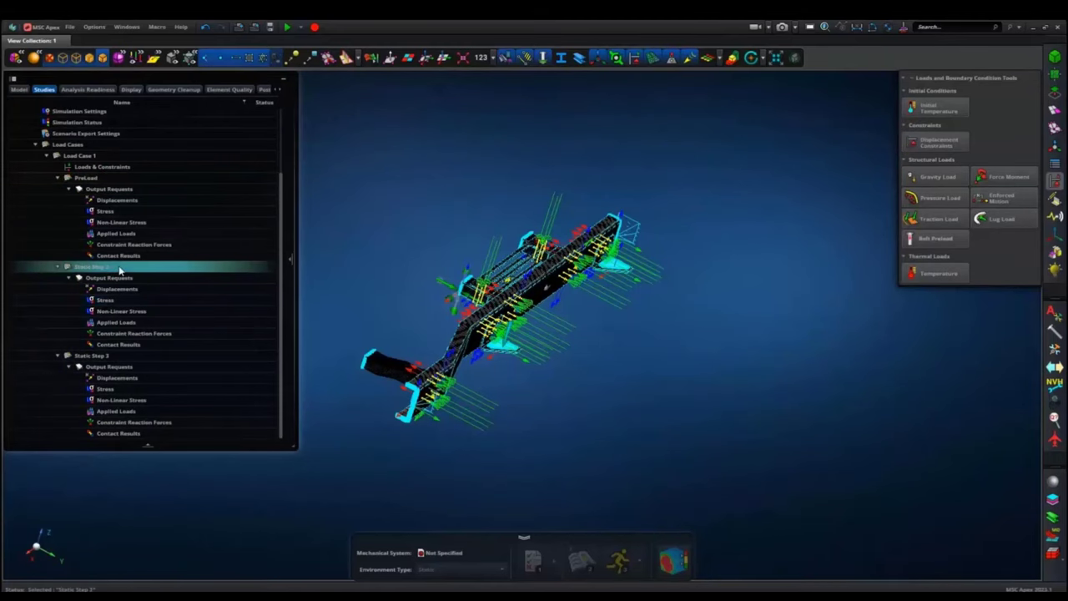
key(Return)
click(111, 357)
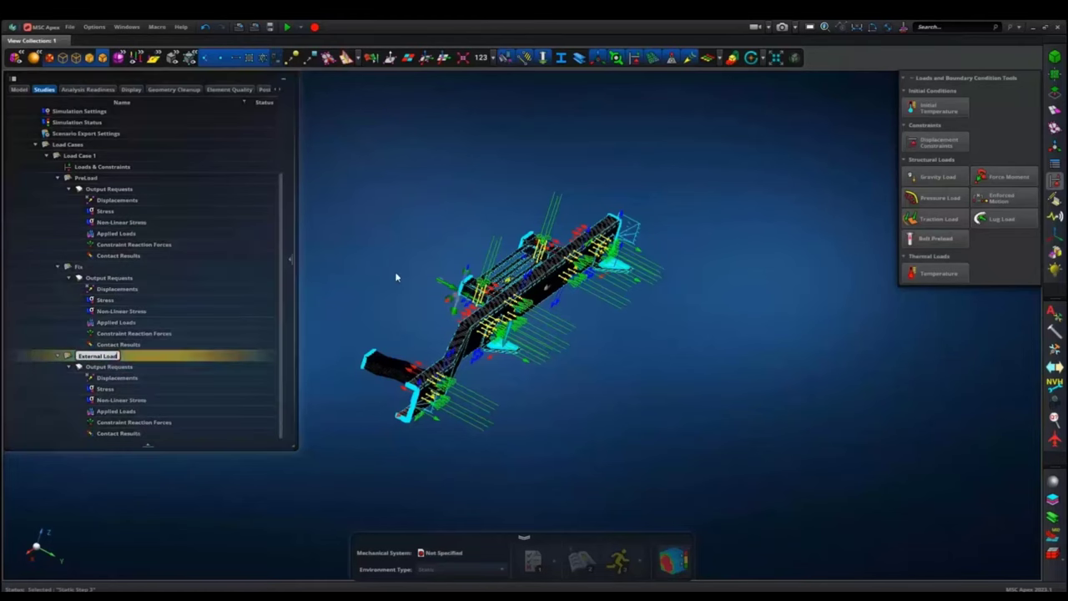
click(433, 267)
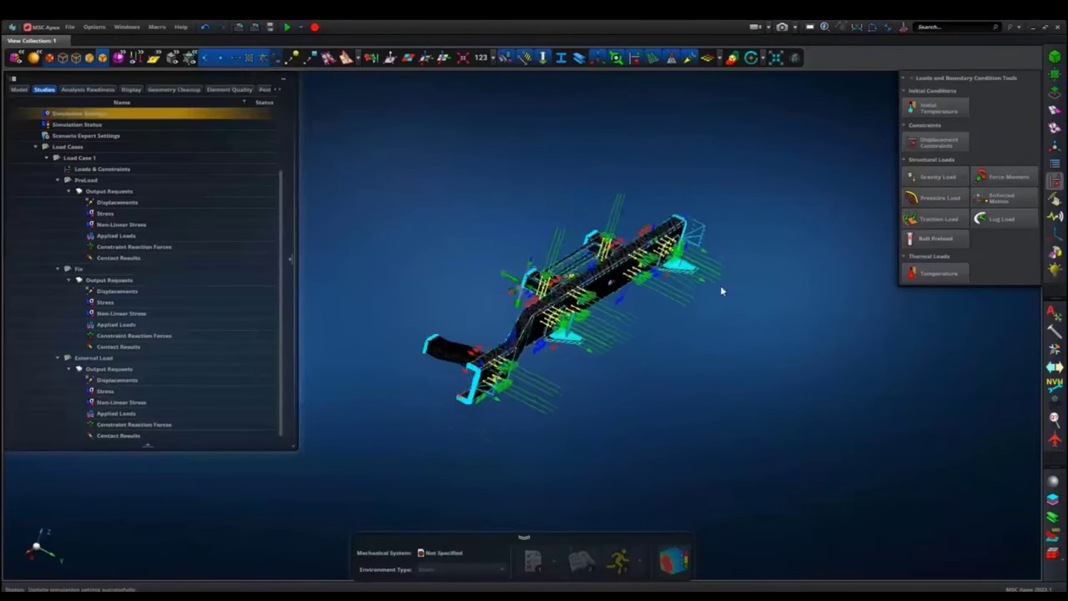
Step: Set both bolt preloads to Apply in the PreLoad step of Load Case 1's load sequence
mouse_move(721, 288)
middle_down()
mouse_move(700, 290)
mouse_move(721, 291)
mouse_move(711, 291)
middle_up()
click(109, 170)
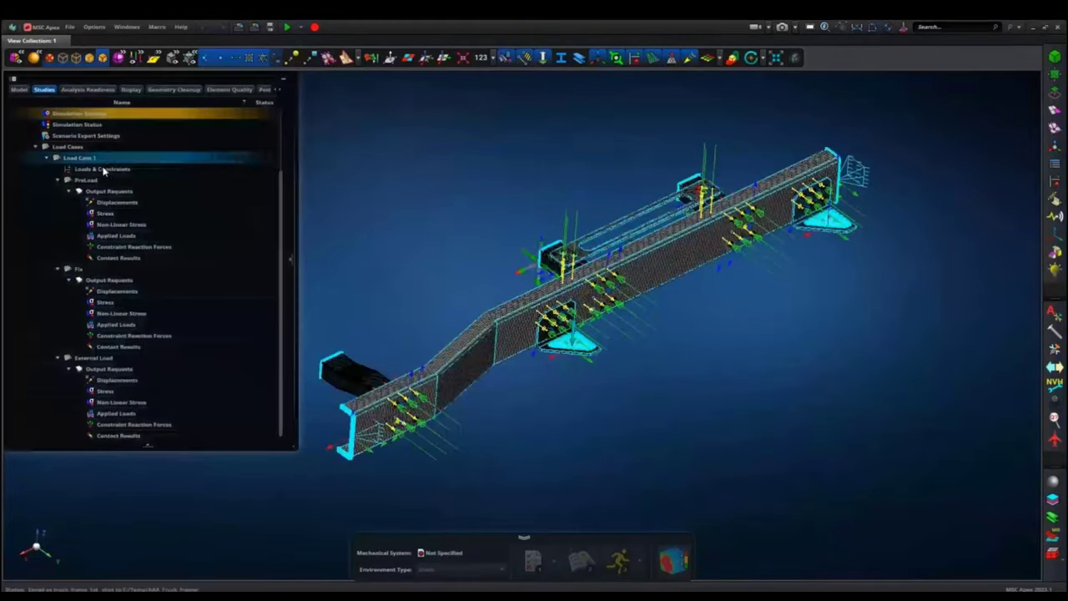
click(138, 182)
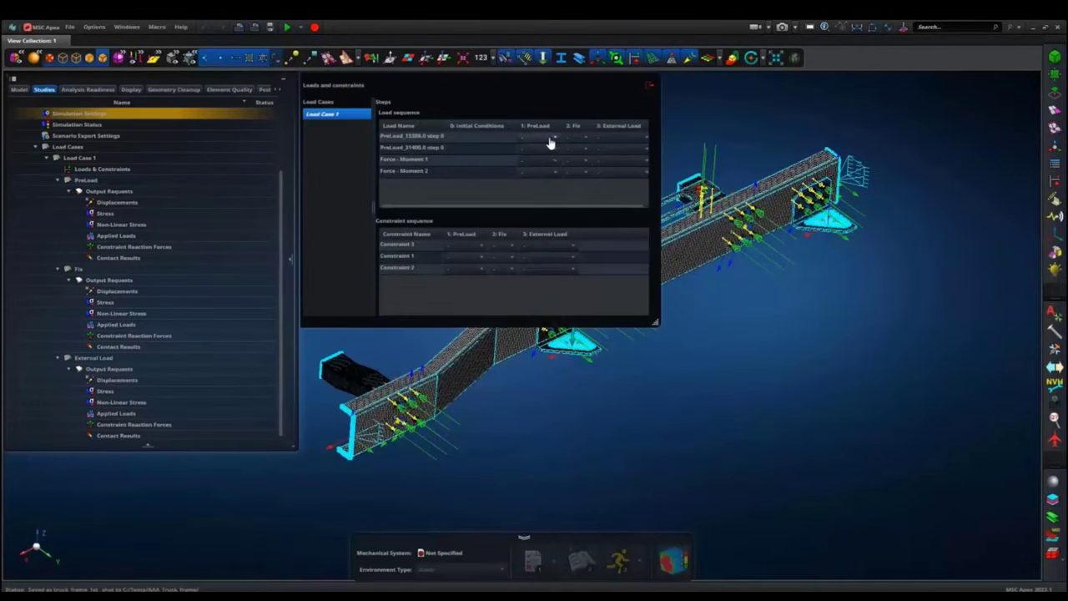
click(554, 139)
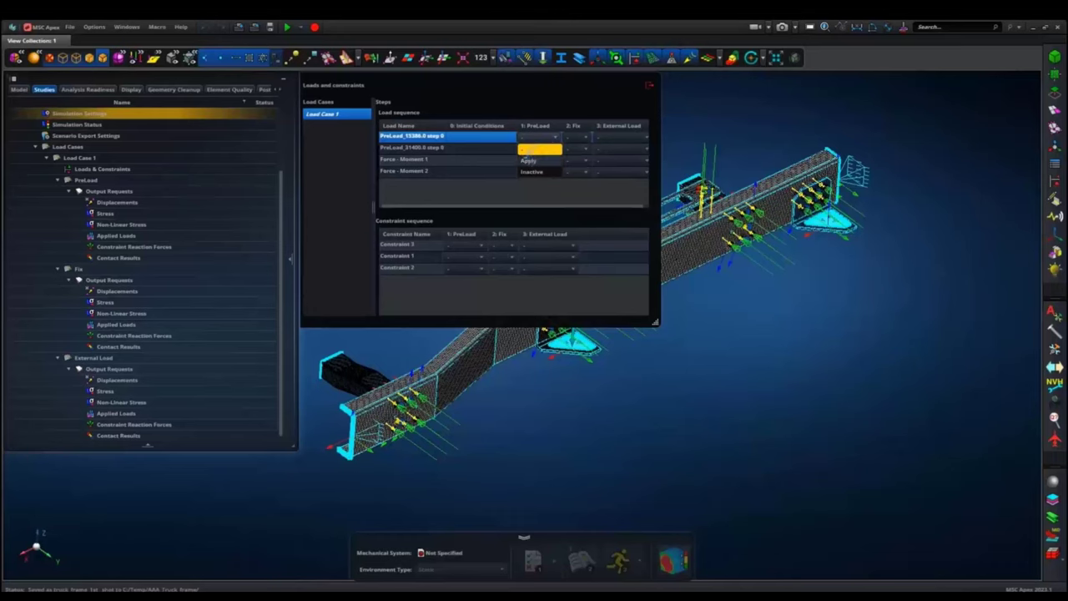
click(528, 160)
click(551, 148)
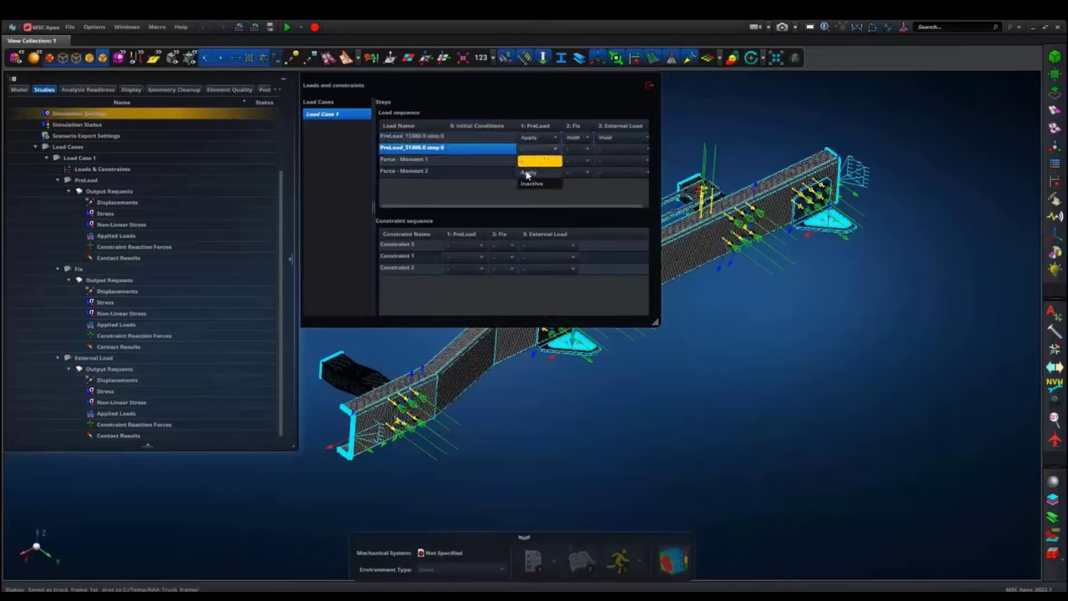
click(529, 172)
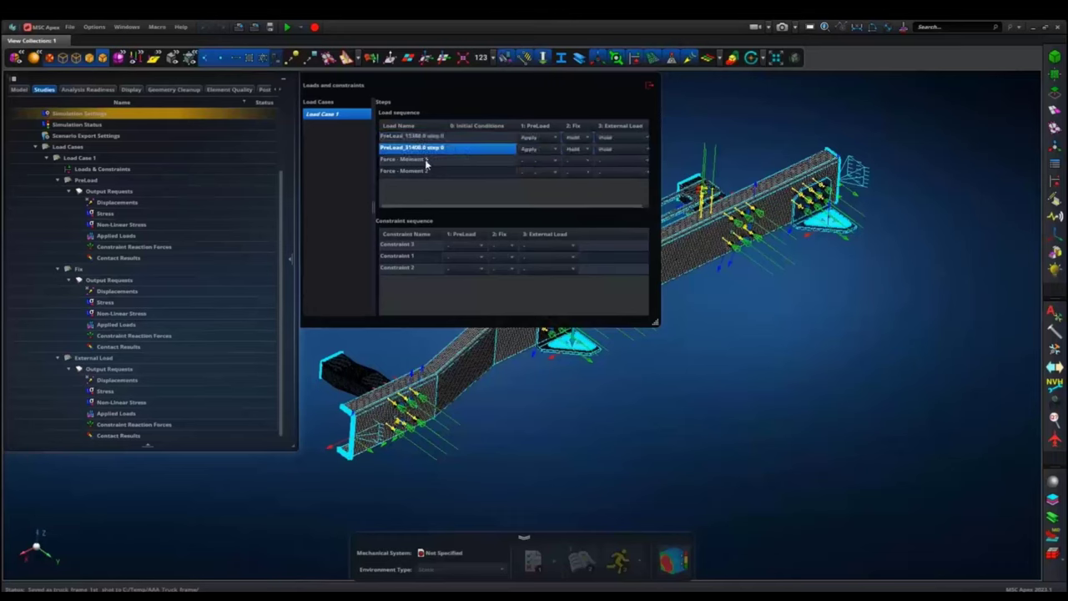
Step: Set Force - Moment 1 and Force - Moment 2 to Apply in the External Load step
click(609, 162)
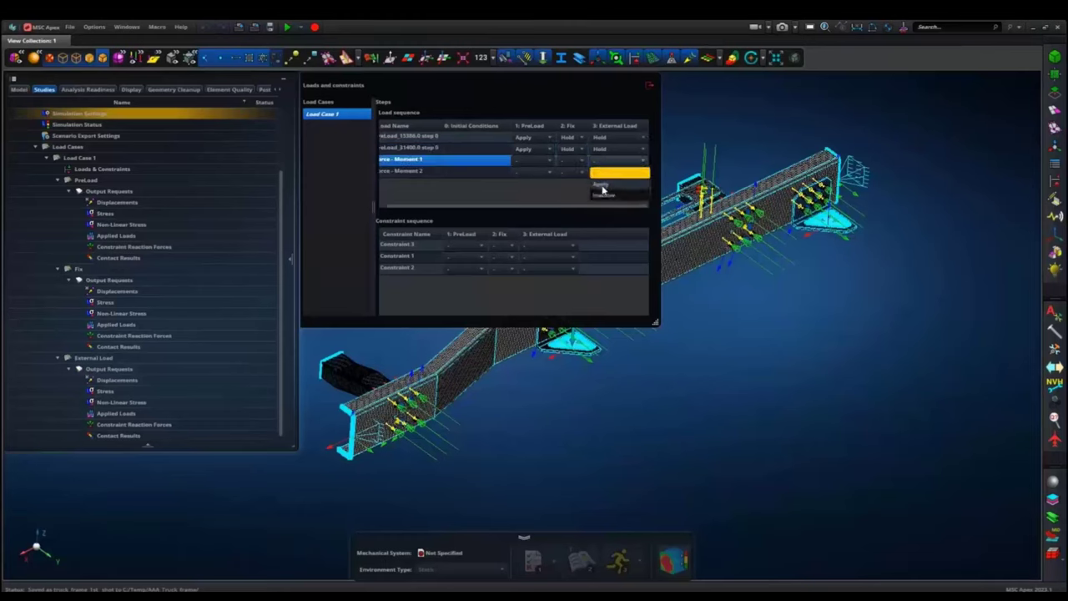
click(601, 184)
click(609, 171)
click(609, 171)
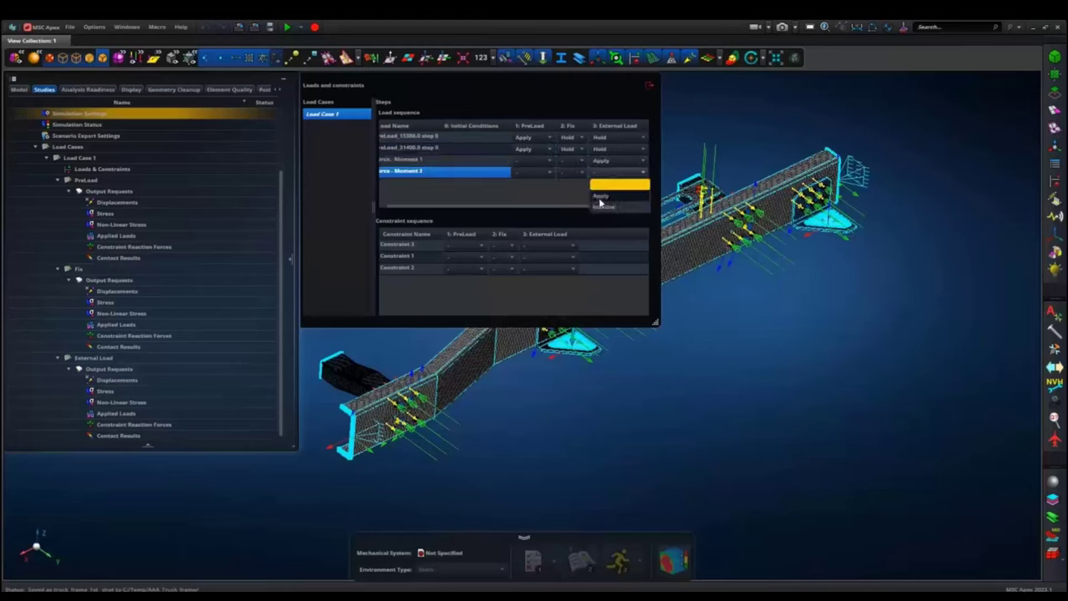
click(601, 197)
Step: Set all three constraints to Apply in the PreLoad step of the constraint sequence
click(489, 244)
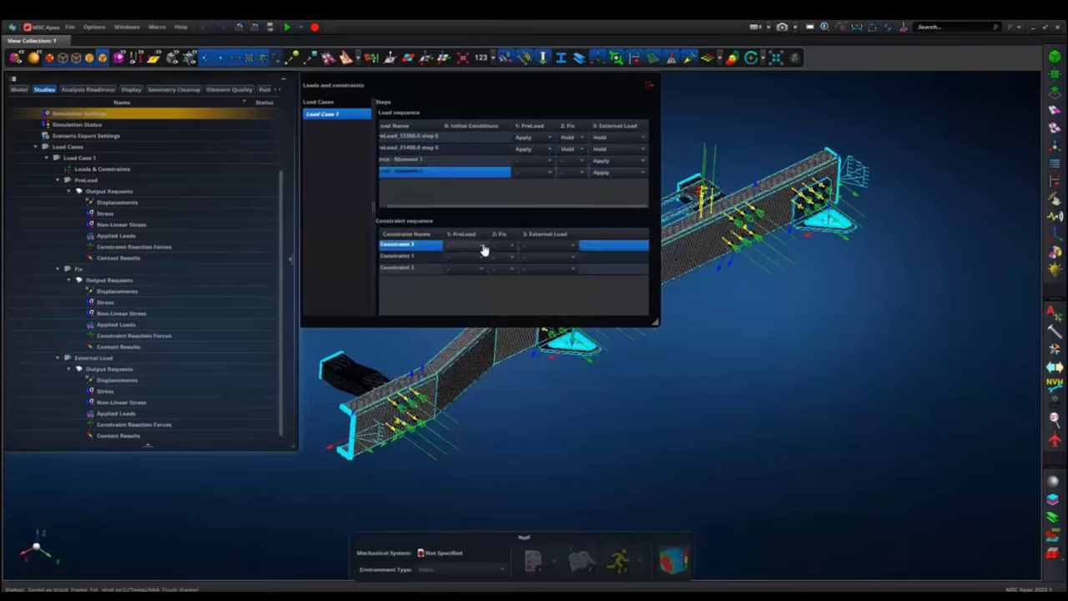
click(483, 245)
click(474, 269)
click(474, 258)
click(474, 258)
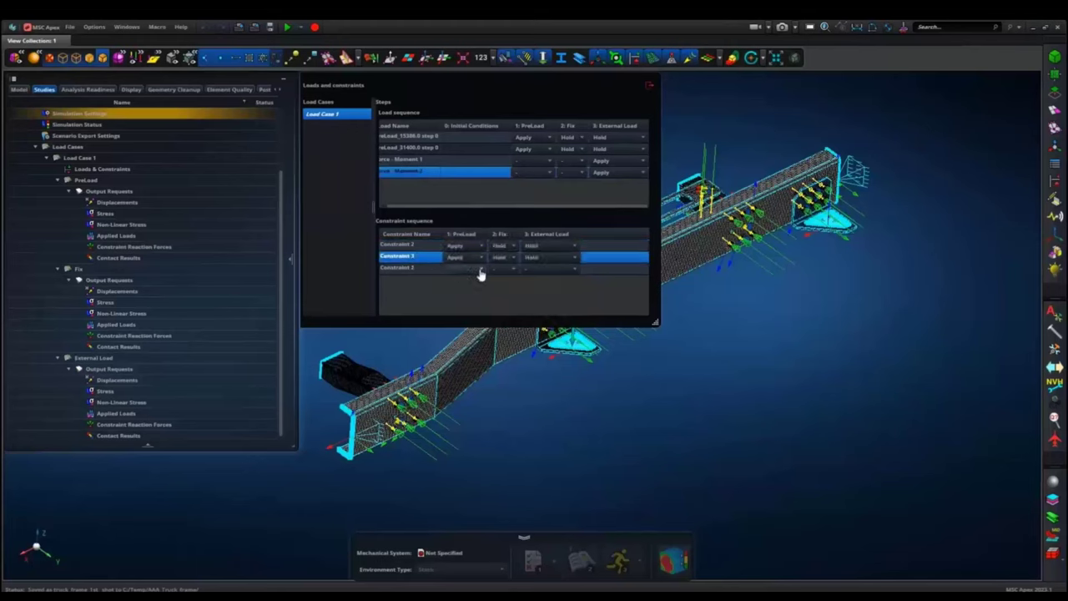
click(481, 269)
click(481, 268)
click(459, 292)
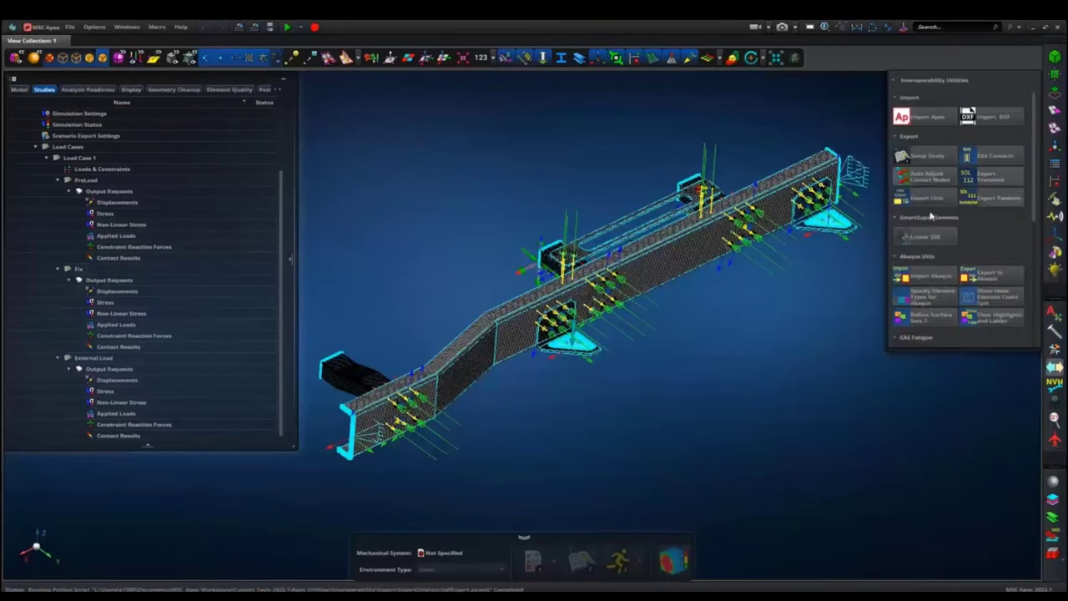
Step: Set up a customized BDF export with the Debug analysis option, saving to sol400_debug_run01a in the demo folder
click(925, 199)
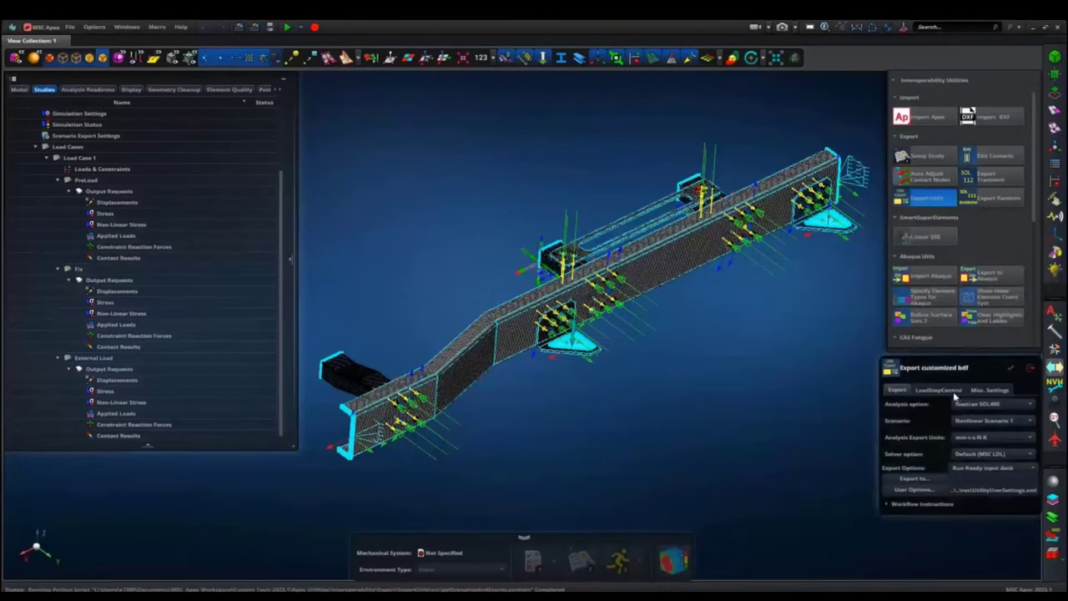
click(958, 406)
click(962, 454)
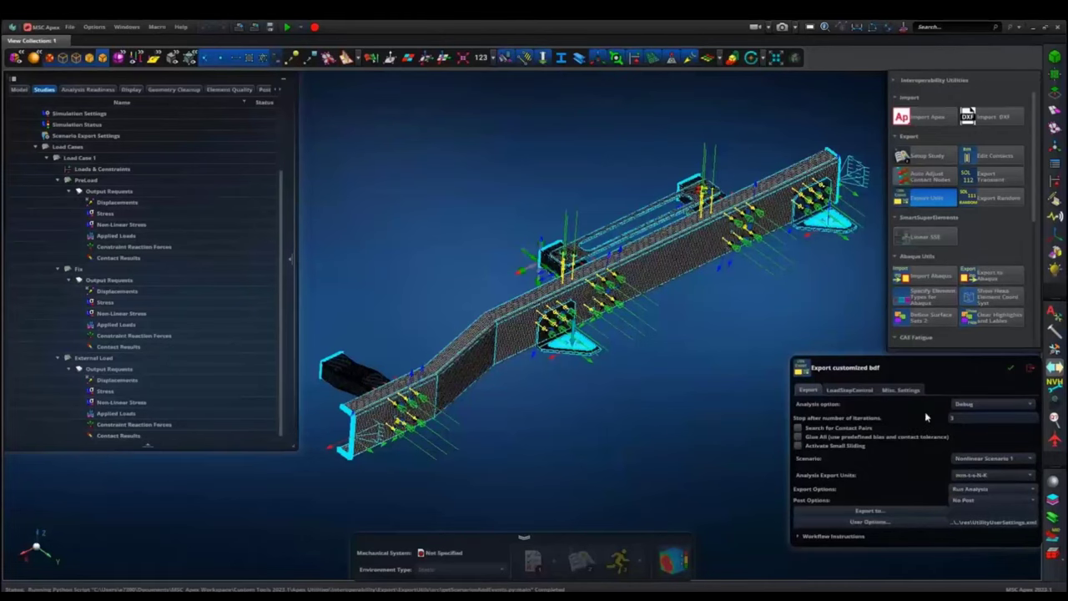
click(918, 513)
double_click(264, 162)
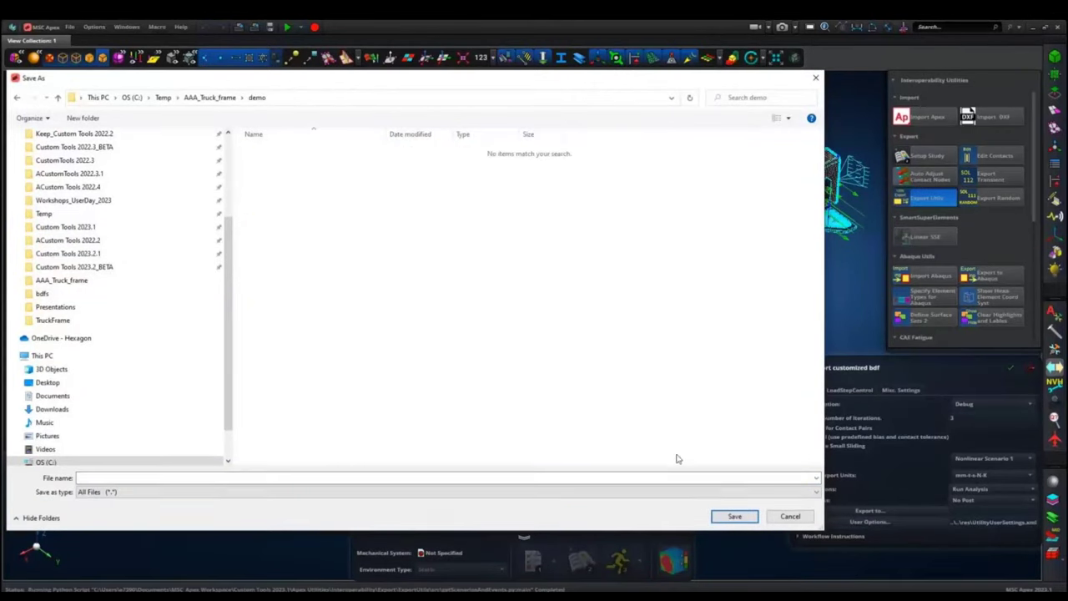
right_click(279, 479)
click(305, 373)
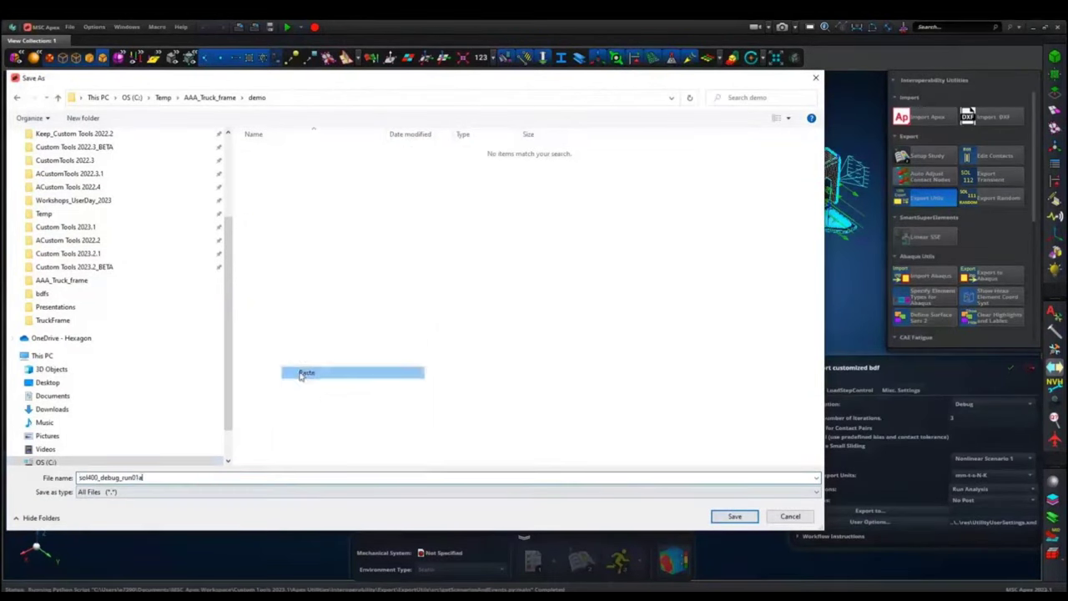
click(733, 517)
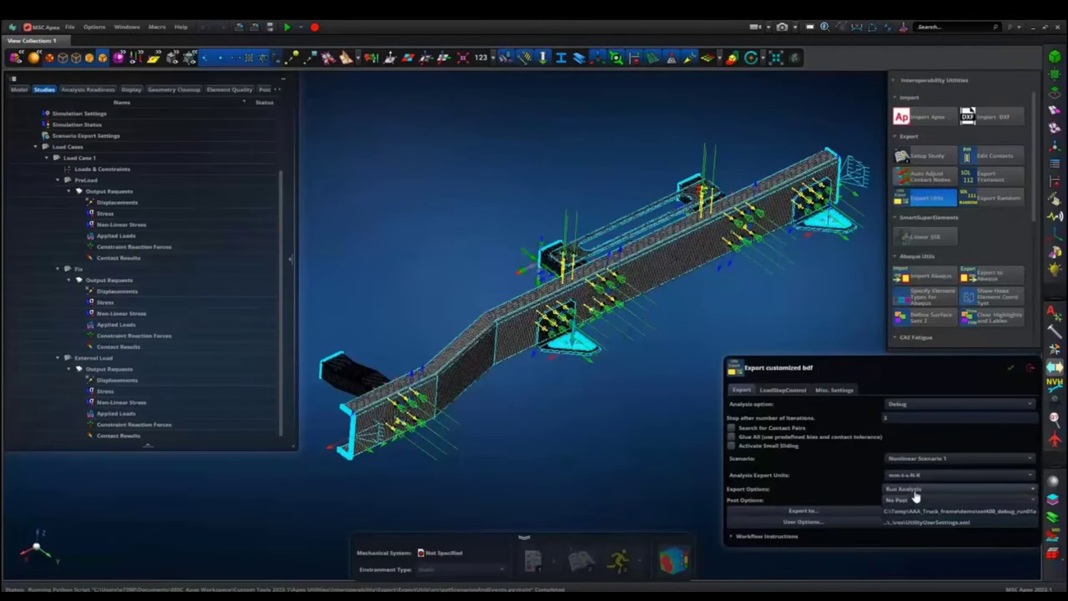
Step: Export Nonlinear Scenario 1 as a run-ready input deck and close the export tool
click(916, 490)
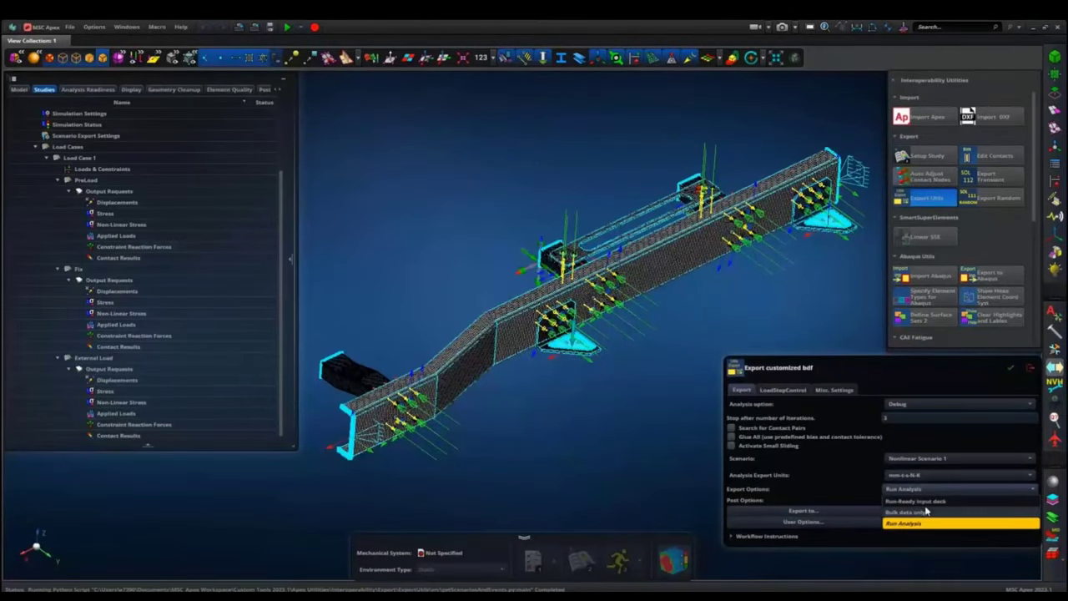
click(918, 501)
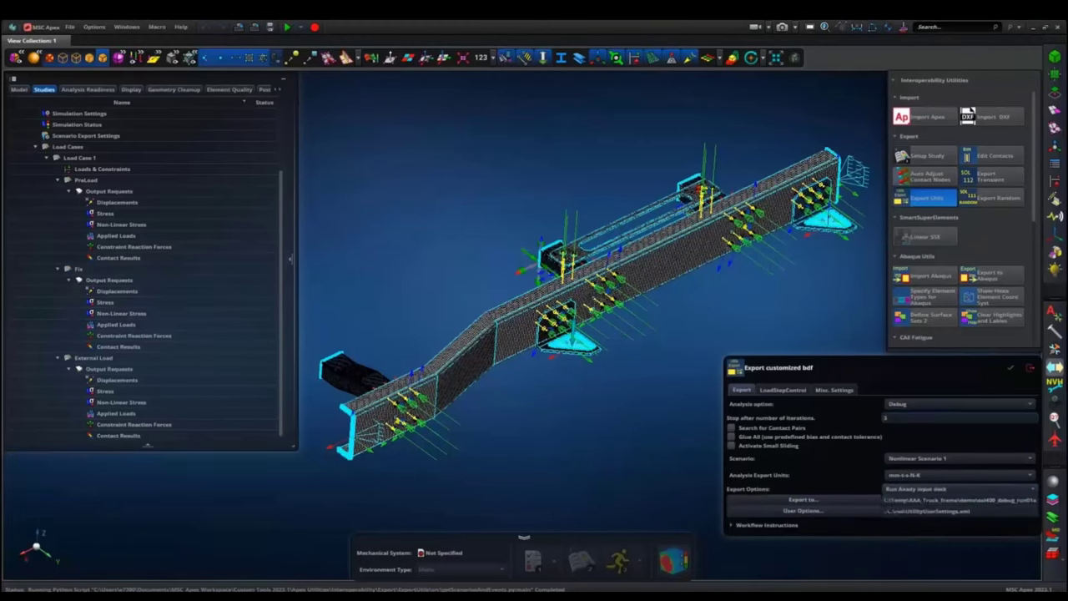
click(1010, 370)
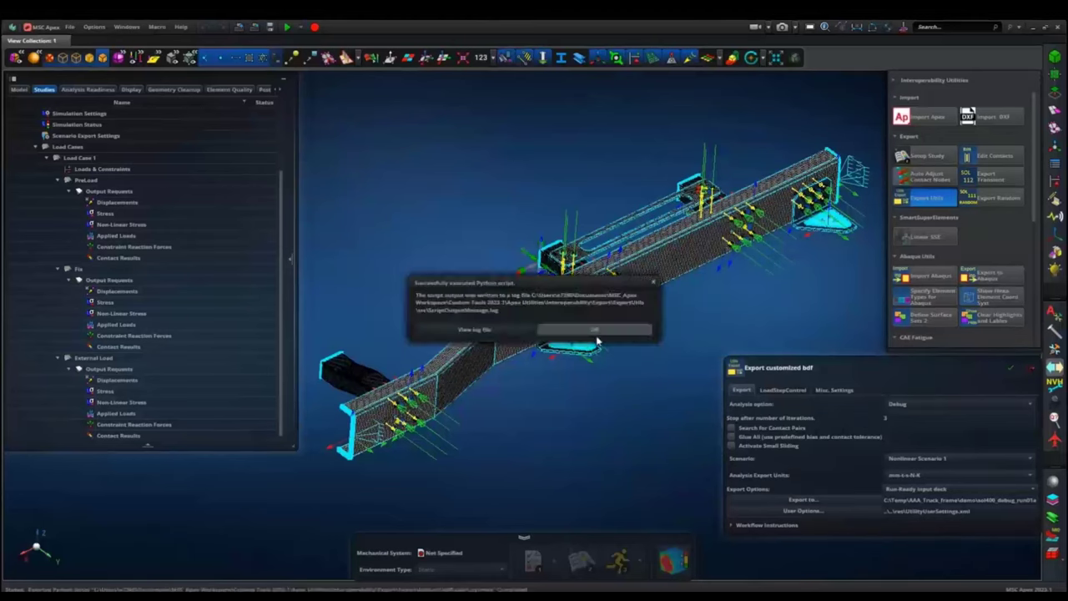
click(593, 331)
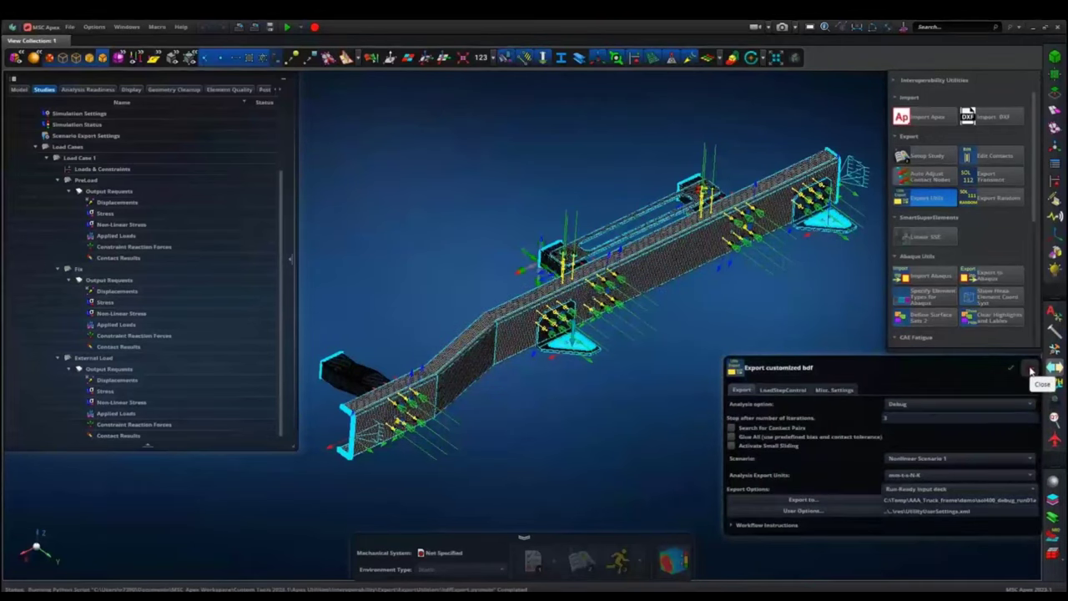
click(1032, 371)
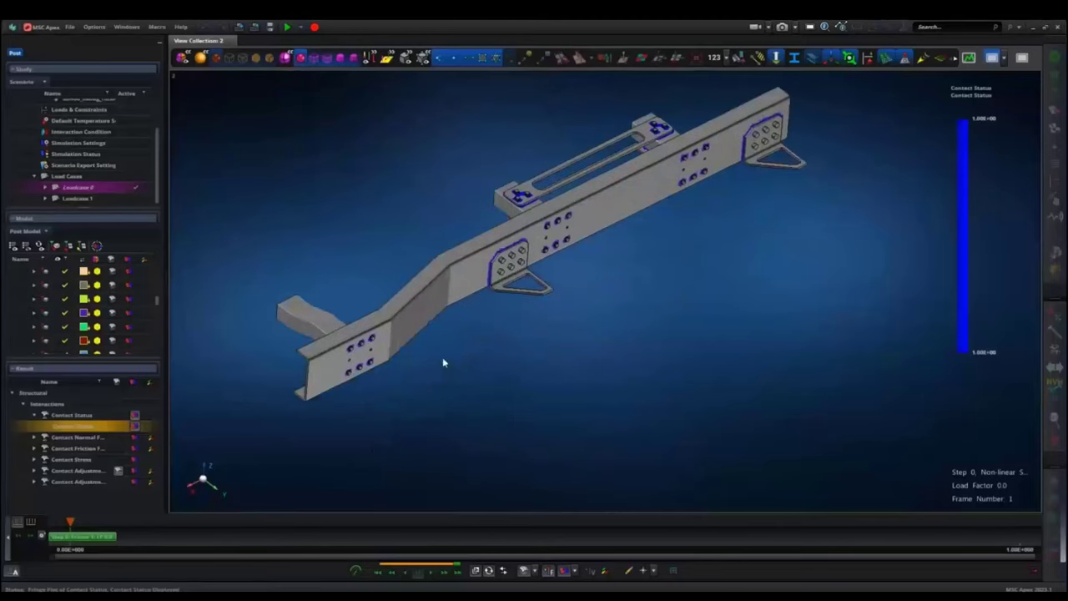
Step: Examine the Loadcase 0 contact status plot around the bolts, brackets and cross member of the truck frame
scroll(560, 354, up, 5)
right_drag(560, 355, 670, 354)
middle_drag(537, 329, 536, 324)
right_drag(808, 232, 525, 398)
middle_drag(525, 397, 634, 347)
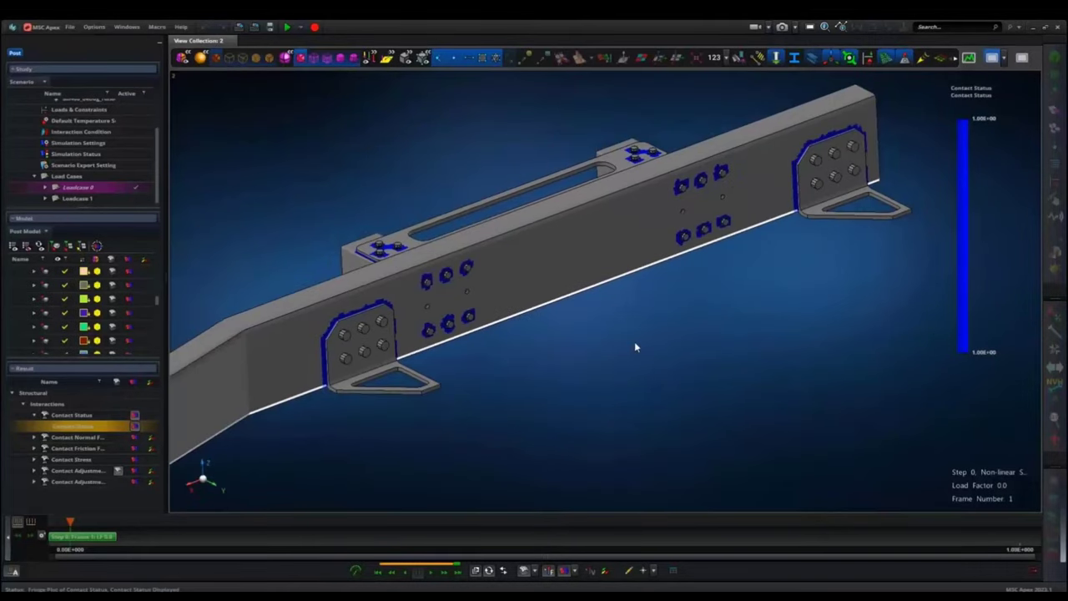
click(957, 58)
click(956, 58)
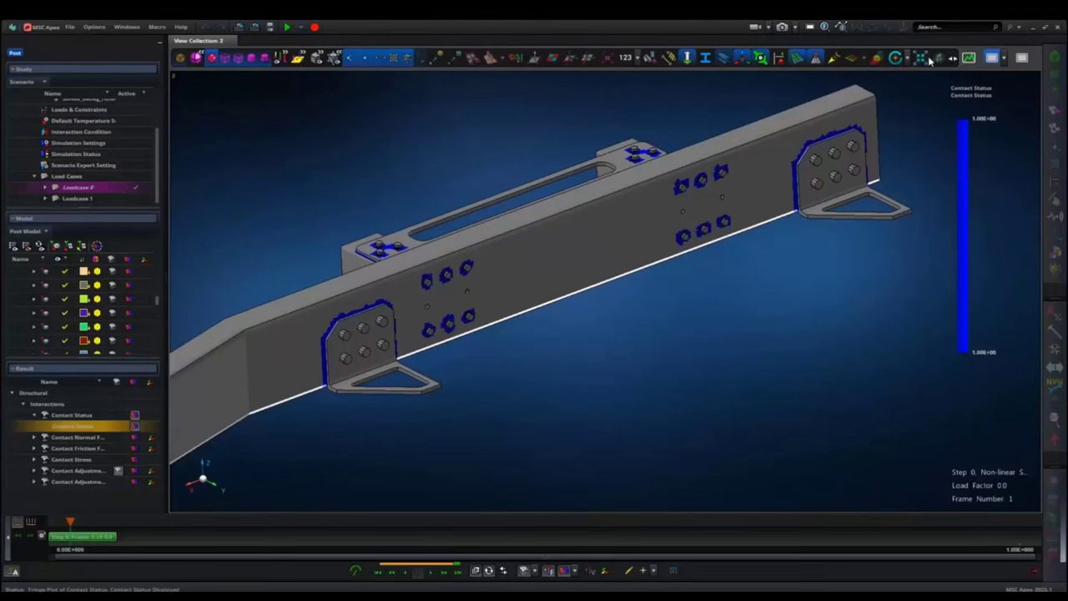
click(919, 57)
middle_drag(769, 323, 790, 346)
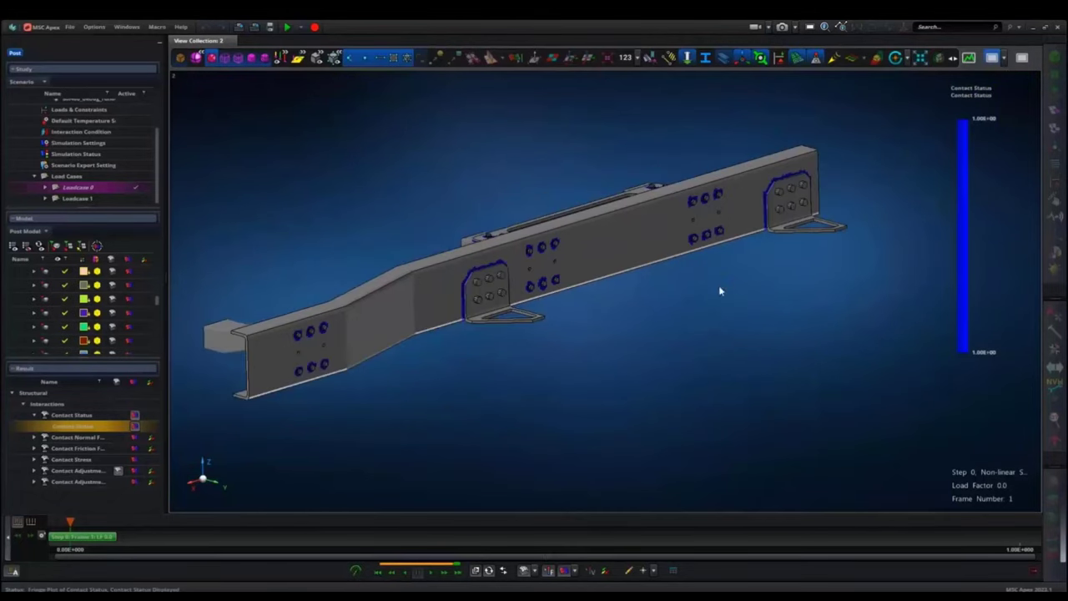
Step: Activate Loadcase 1 and examine its translational displacement plot on the frame
click(133, 199)
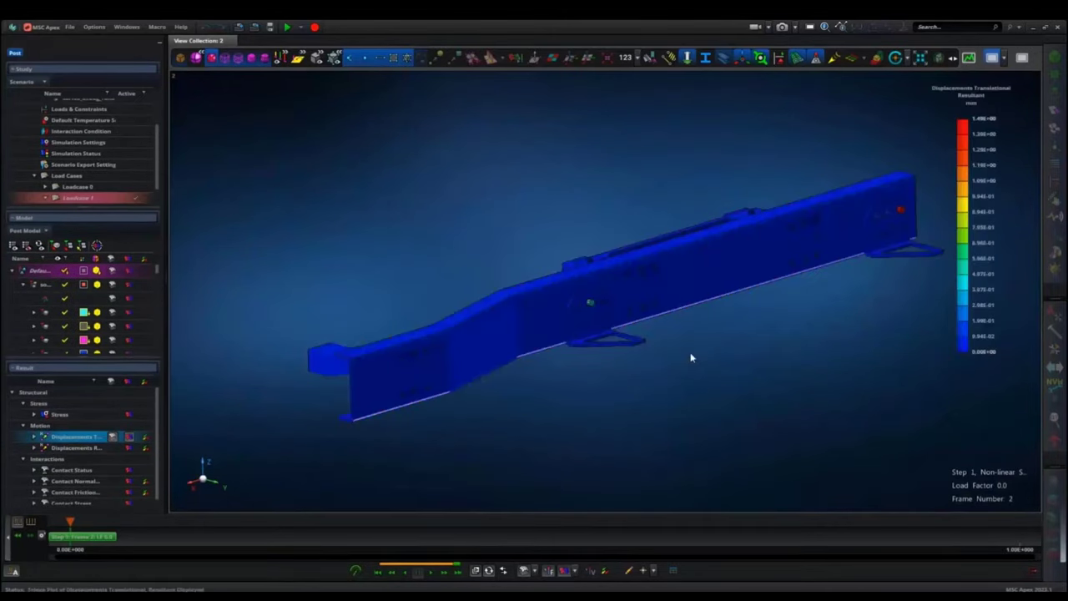
click(691, 358)
scroll(704, 400, up, 5)
middle_drag(704, 442, 684, 431)
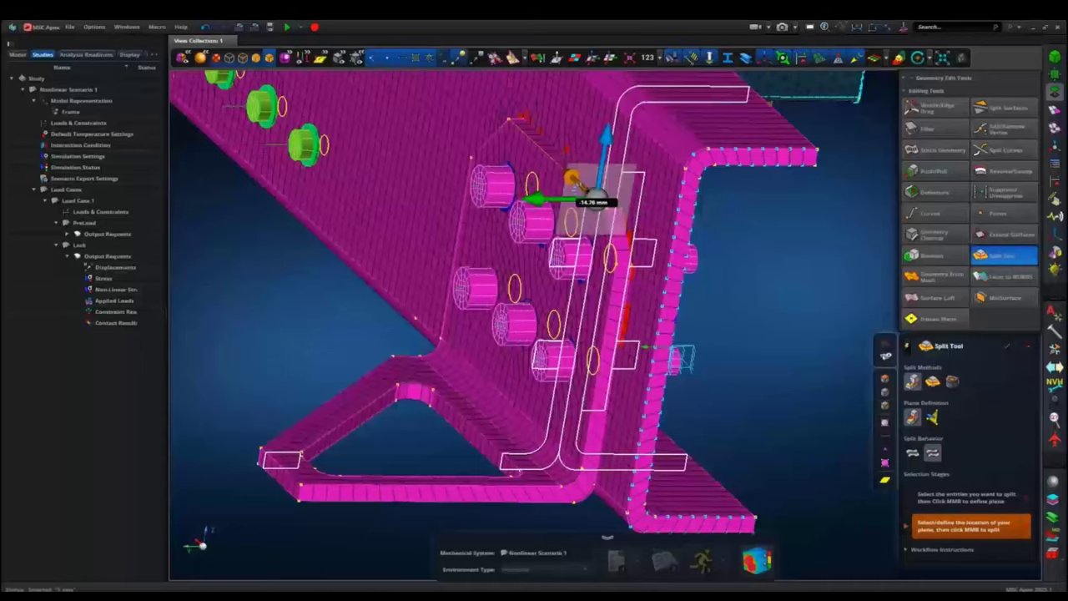
Step: Shift the split plane through the bracket bolts and inspect the section where the bolt heads meet the bracket
drag(589, 199, 577, 190)
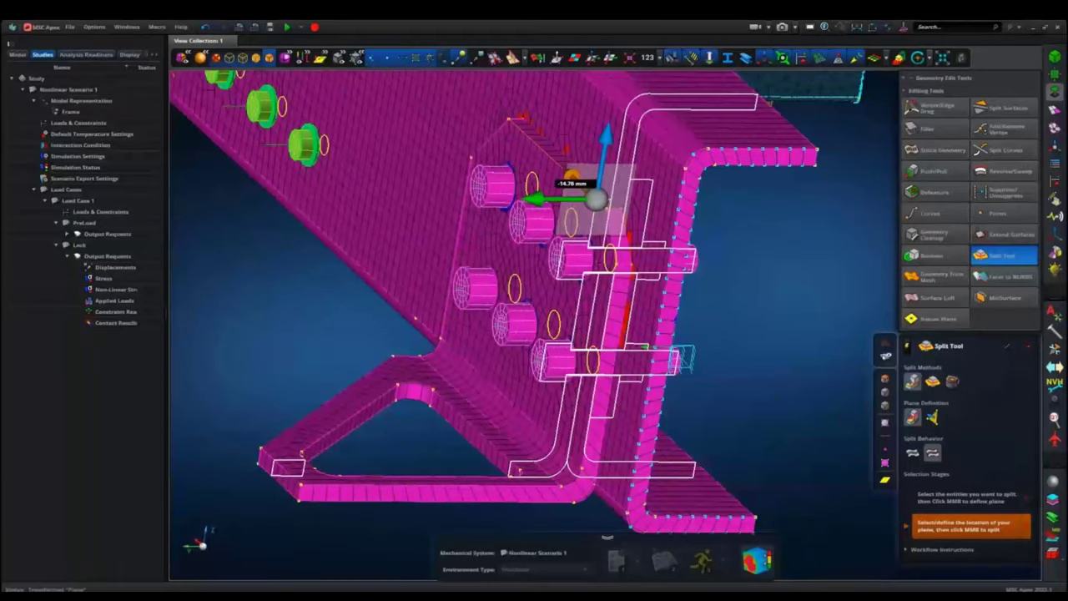
scroll(593, 198, up, 10)
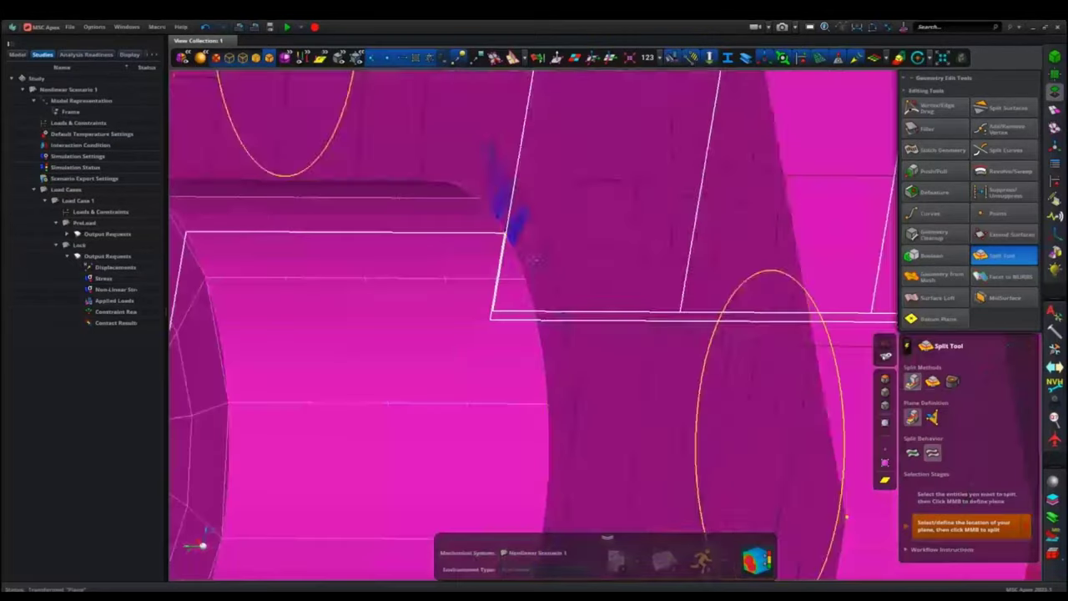
scroll(526, 259, up, 5)
scroll(505, 272, down, 8)
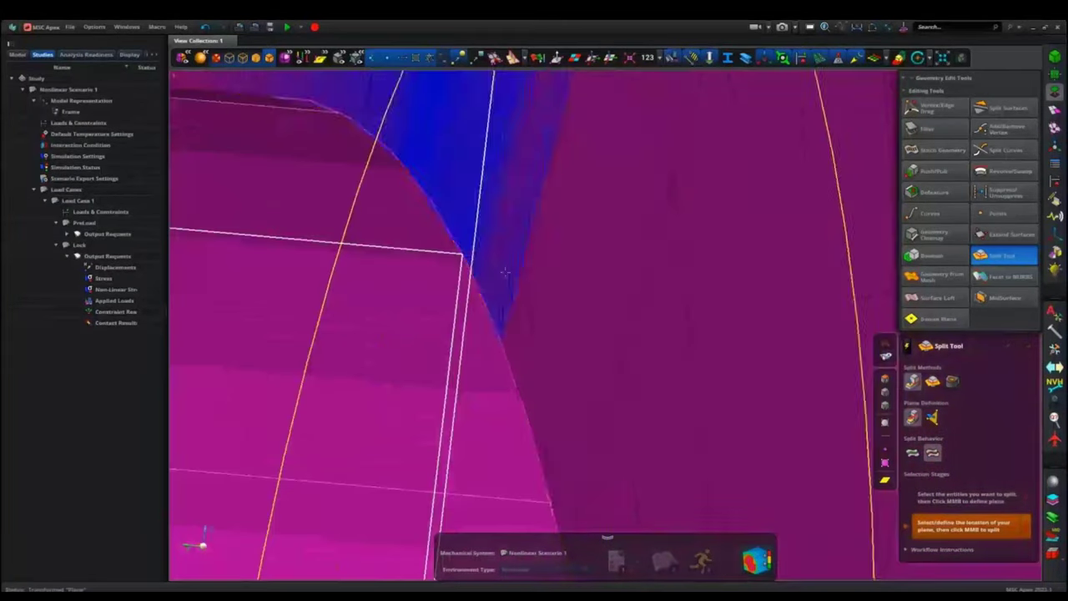
middle_drag(504, 271, 493, 73)
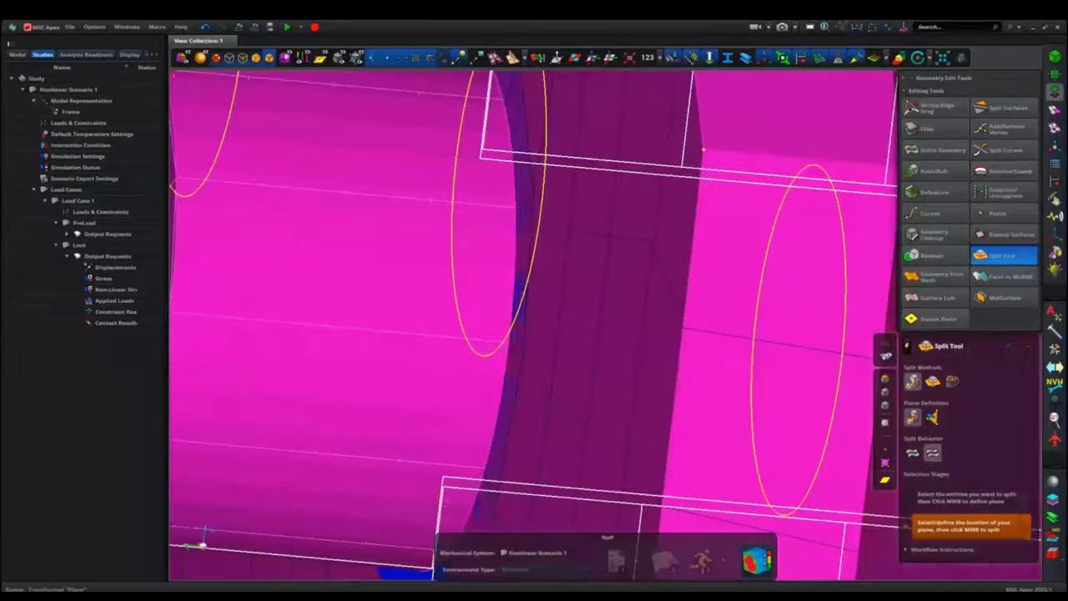
scroll(512, 307, up, 8)
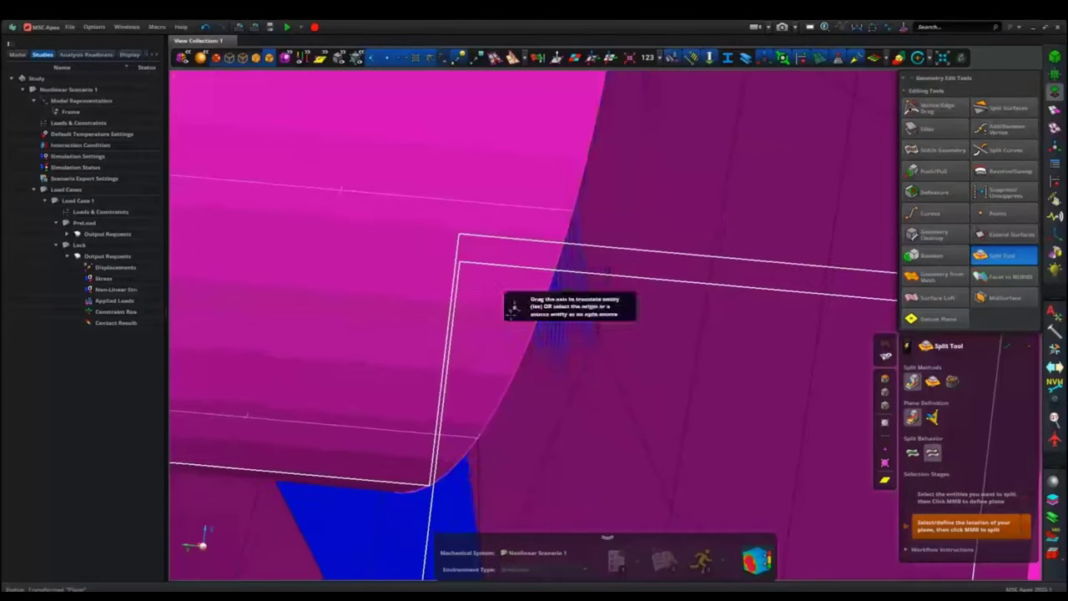
scroll(513, 307, up, 8)
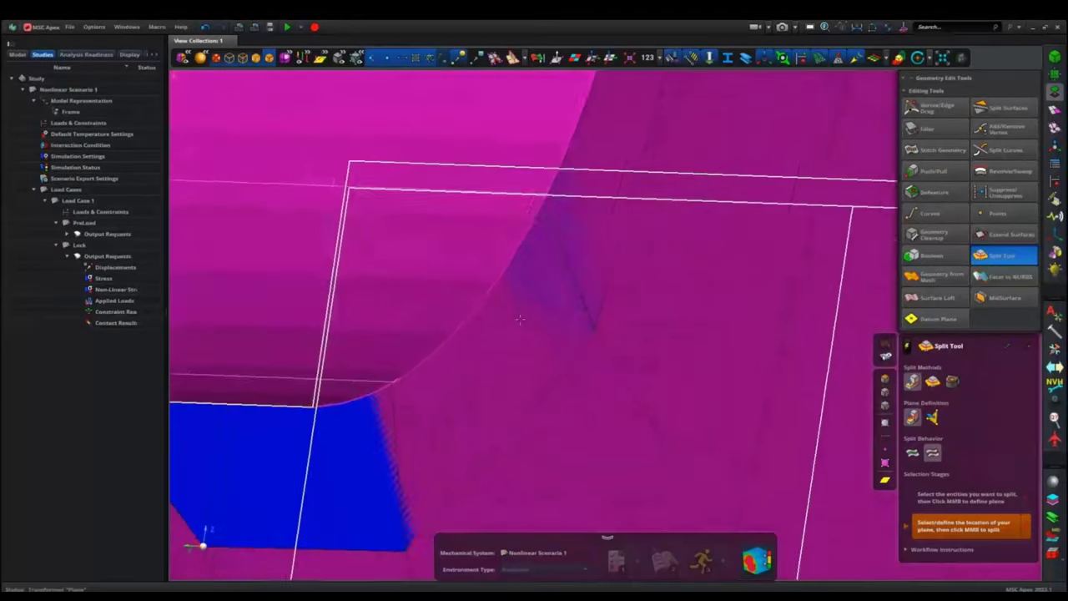
drag(520, 319, 523, 321)
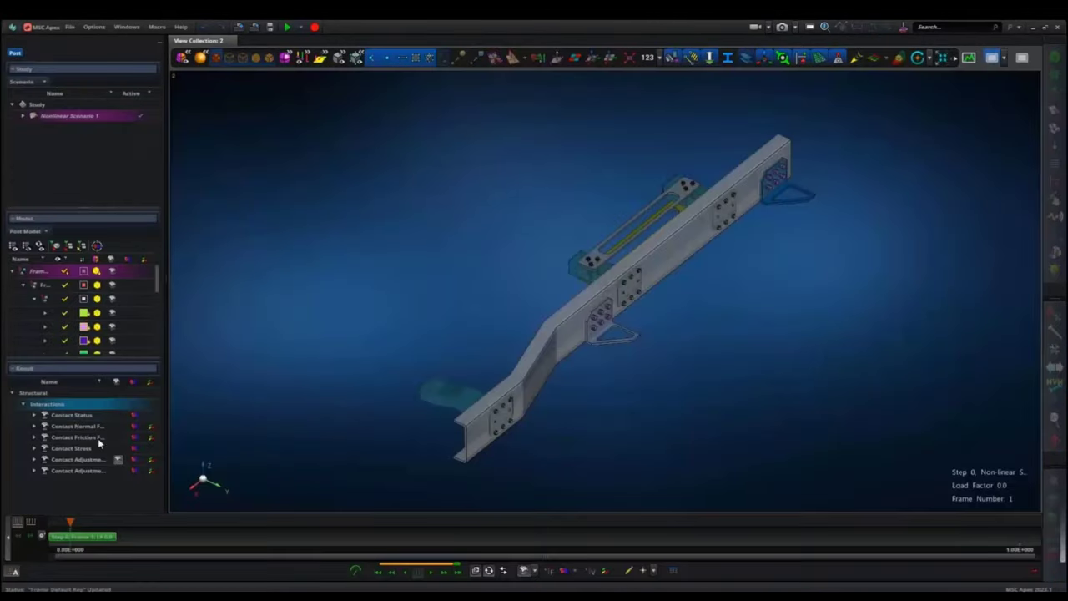
Step: Display the resultant translational contact adjustment as a vector plot and examine the vectors around the bracket bolts
click(87, 461)
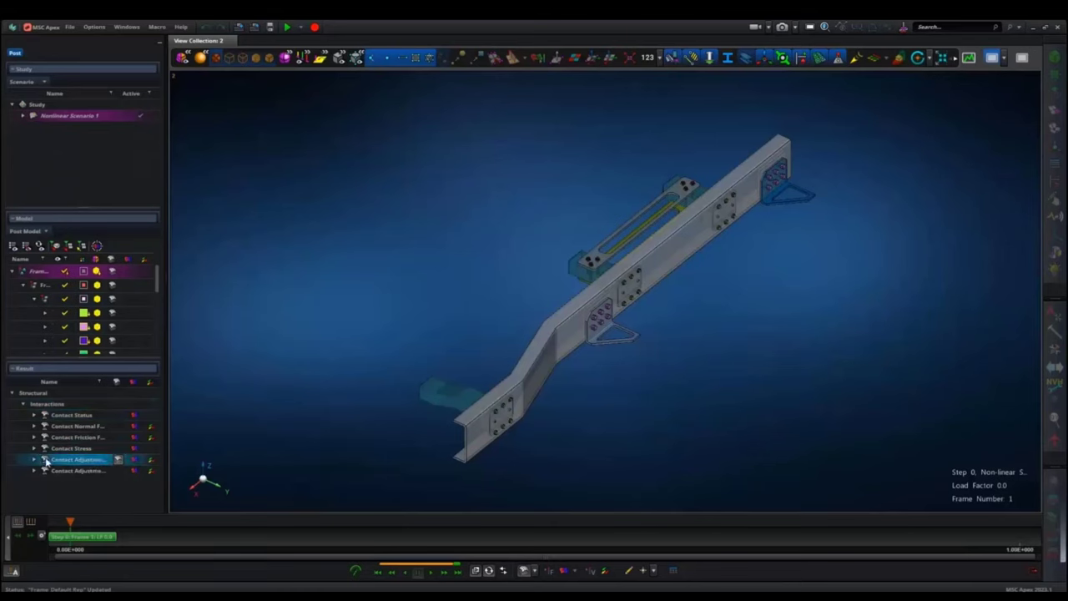
click(34, 460)
click(86, 471)
scroll(86, 474, down, 1)
click(106, 487)
click(147, 447)
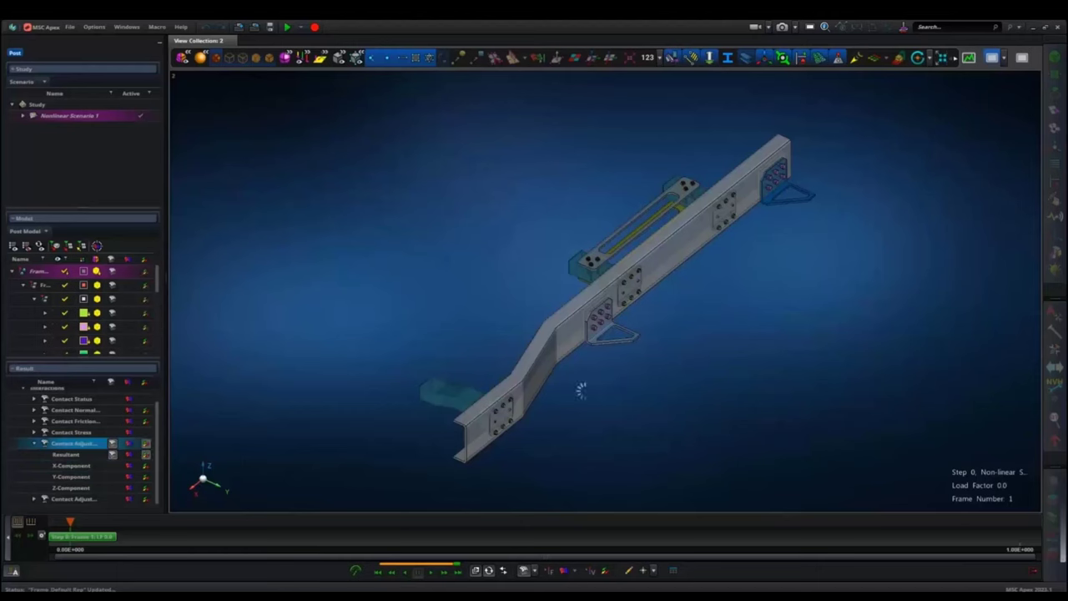
scroll(666, 293, up, 6)
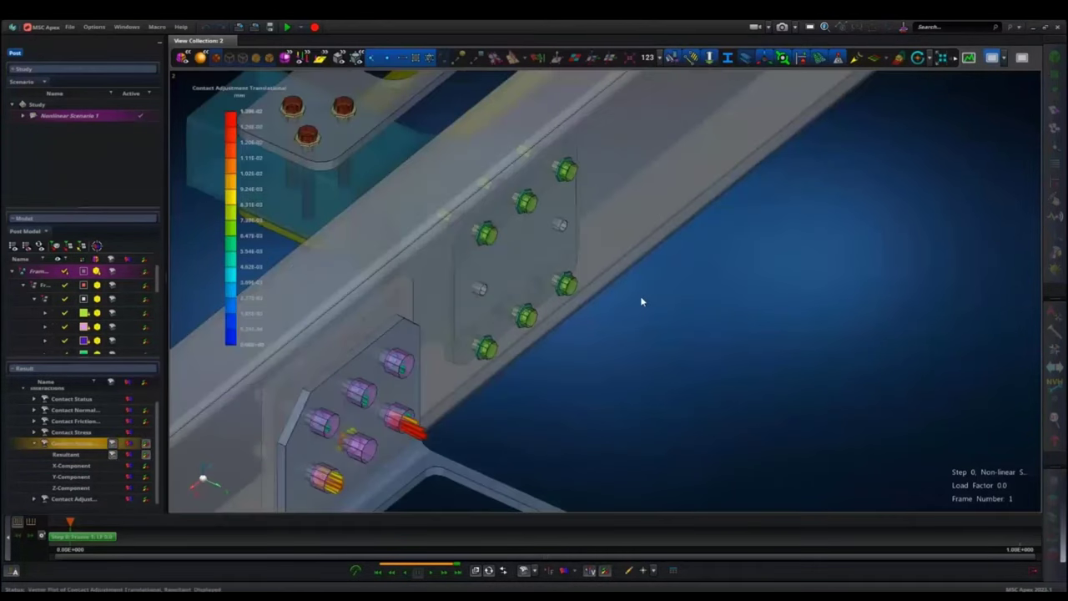
middle_drag(729, 272, 573, 386)
scroll(723, 253, down, 4)
scroll(660, 212, up, 5)
scroll(514, 223, down, 6)
middle_drag(791, 229, 787, 225)
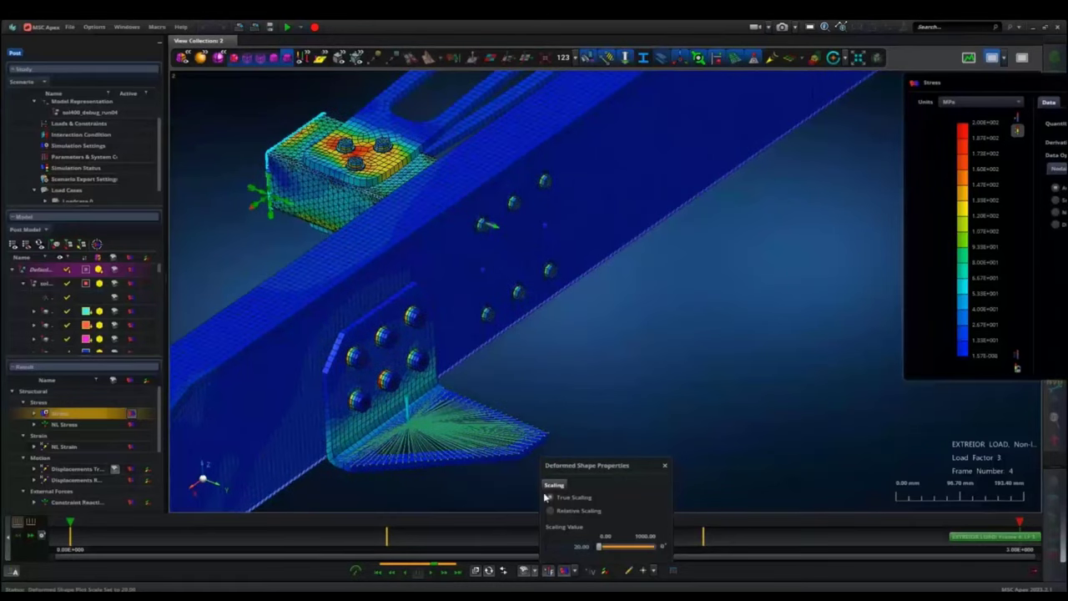
Step: Isolate the frame rail in the stress plot and turn off its mesh edges
right_click(259, 269)
click(280, 308)
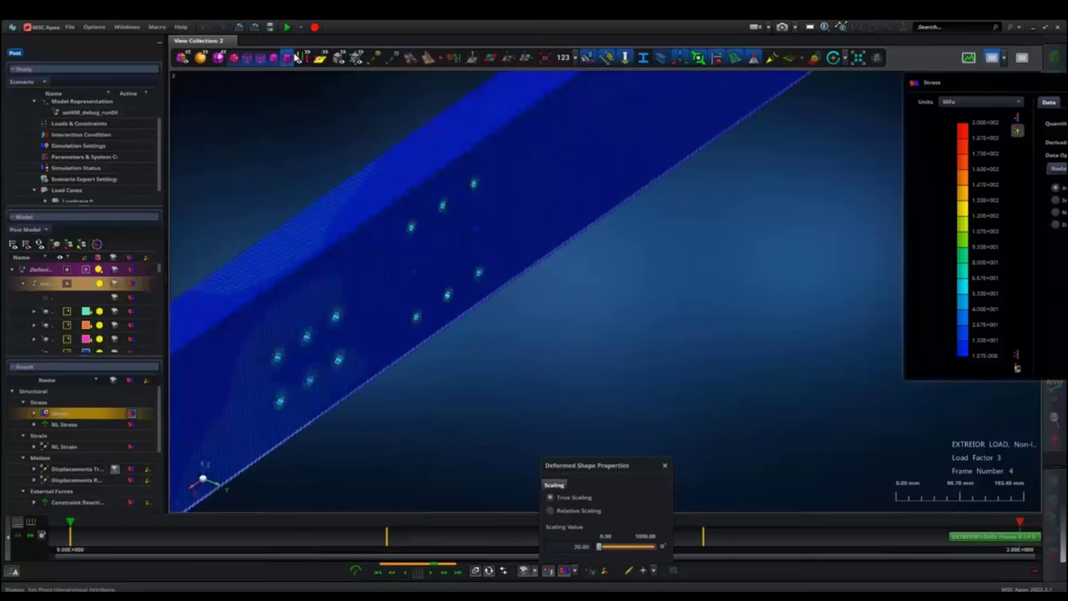
click(273, 60)
middle_drag(174, 240, 198, 222)
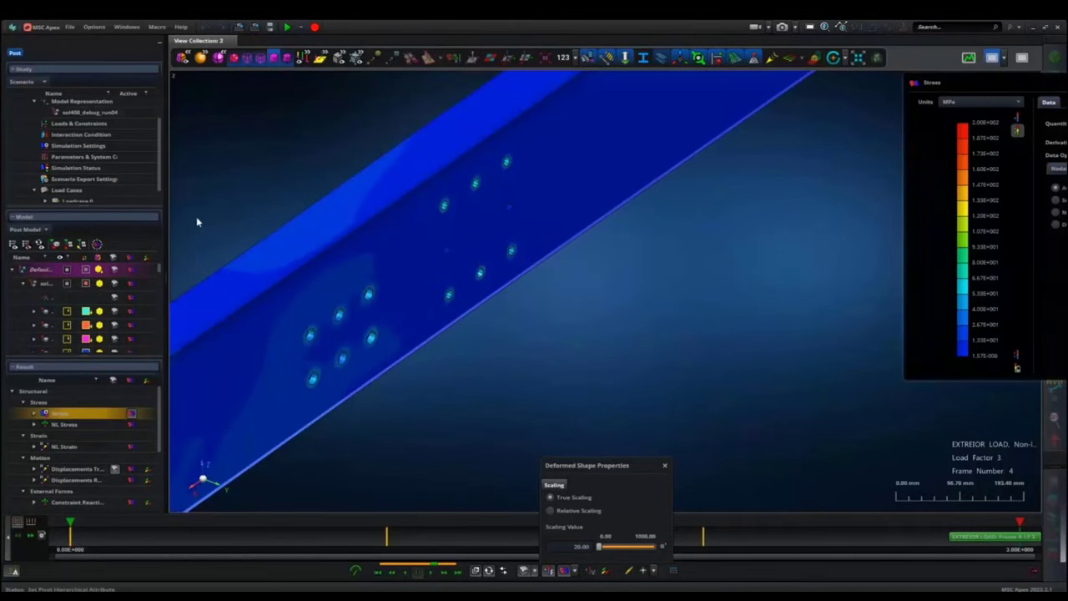
Step: Display the contact normal force as a vector plot on the rail and view it from the rail's side
scroll(101, 467, down, 3)
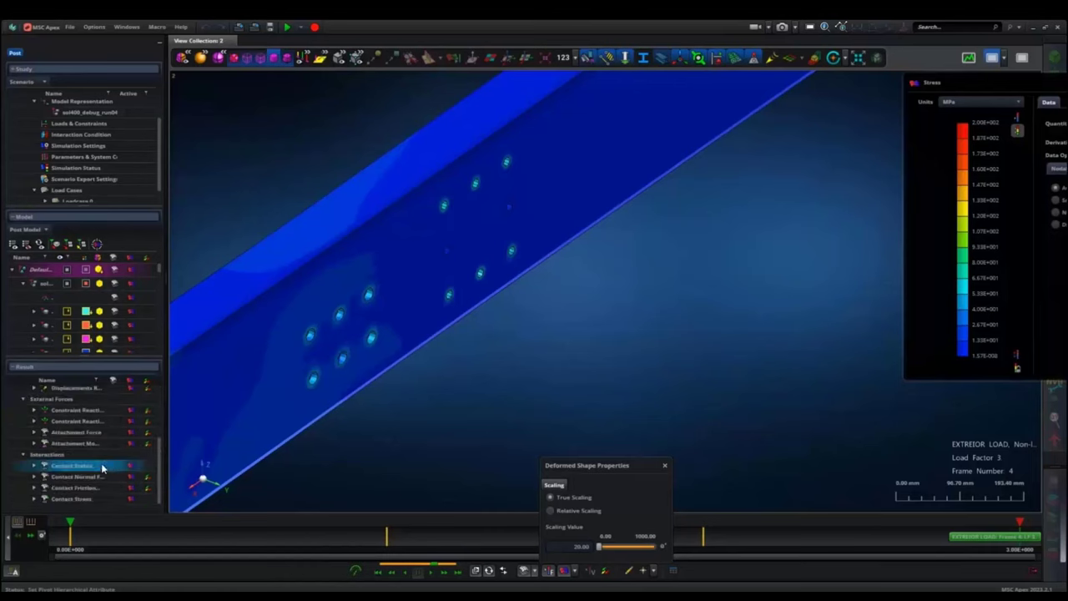
click(149, 478)
click(149, 480)
middle_drag(480, 330, 333, 447)
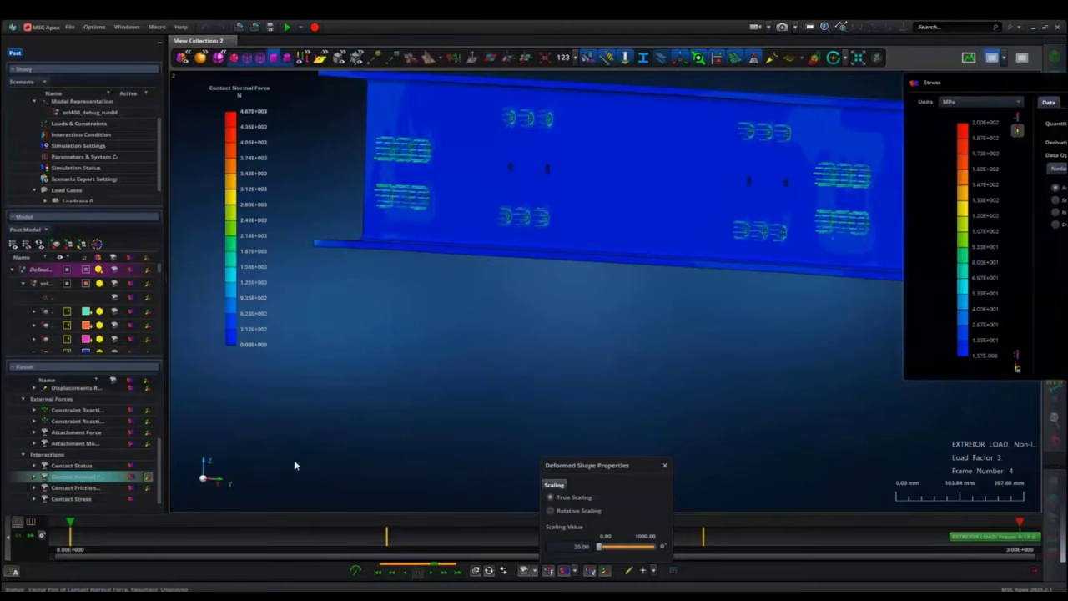
Step: Show the contact friction force as a vector plot on the rail and bring the stress plot options into view
click(148, 488)
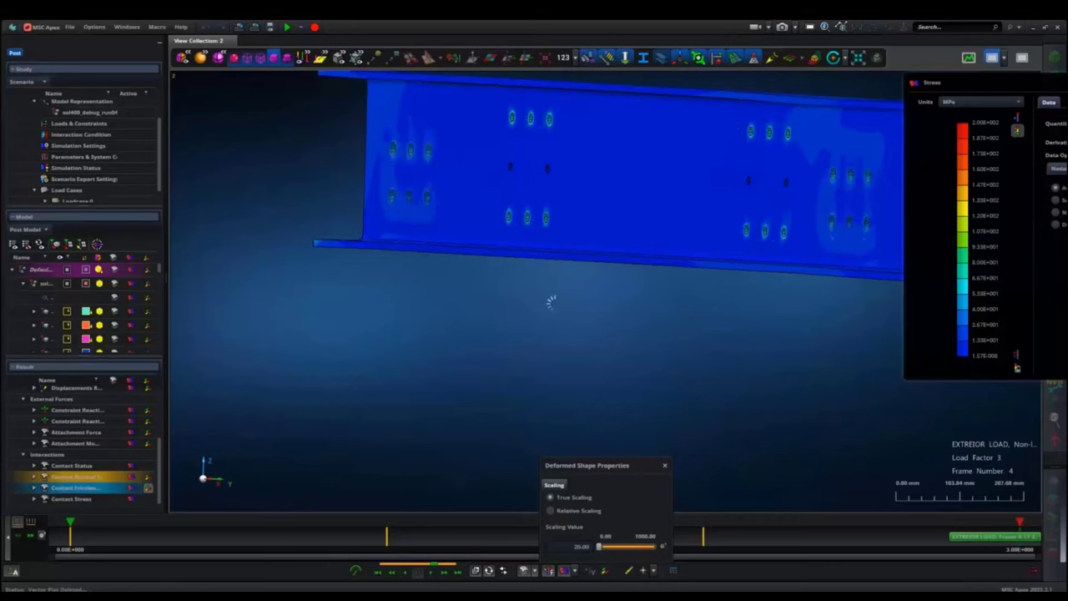
middle_drag(575, 302, 547, 305)
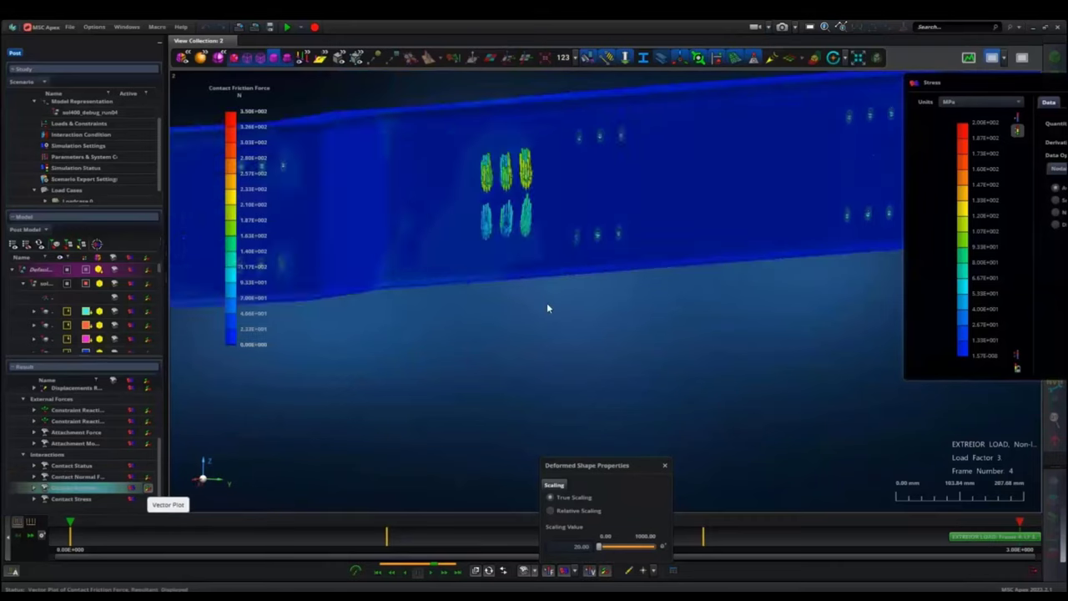
drag(1016, 93, 933, 93)
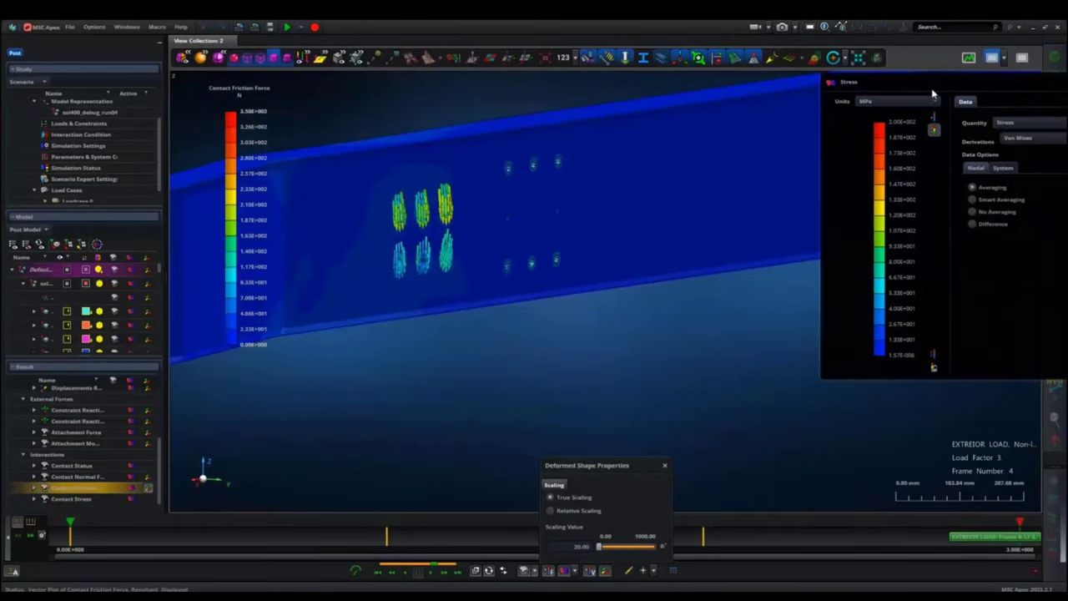